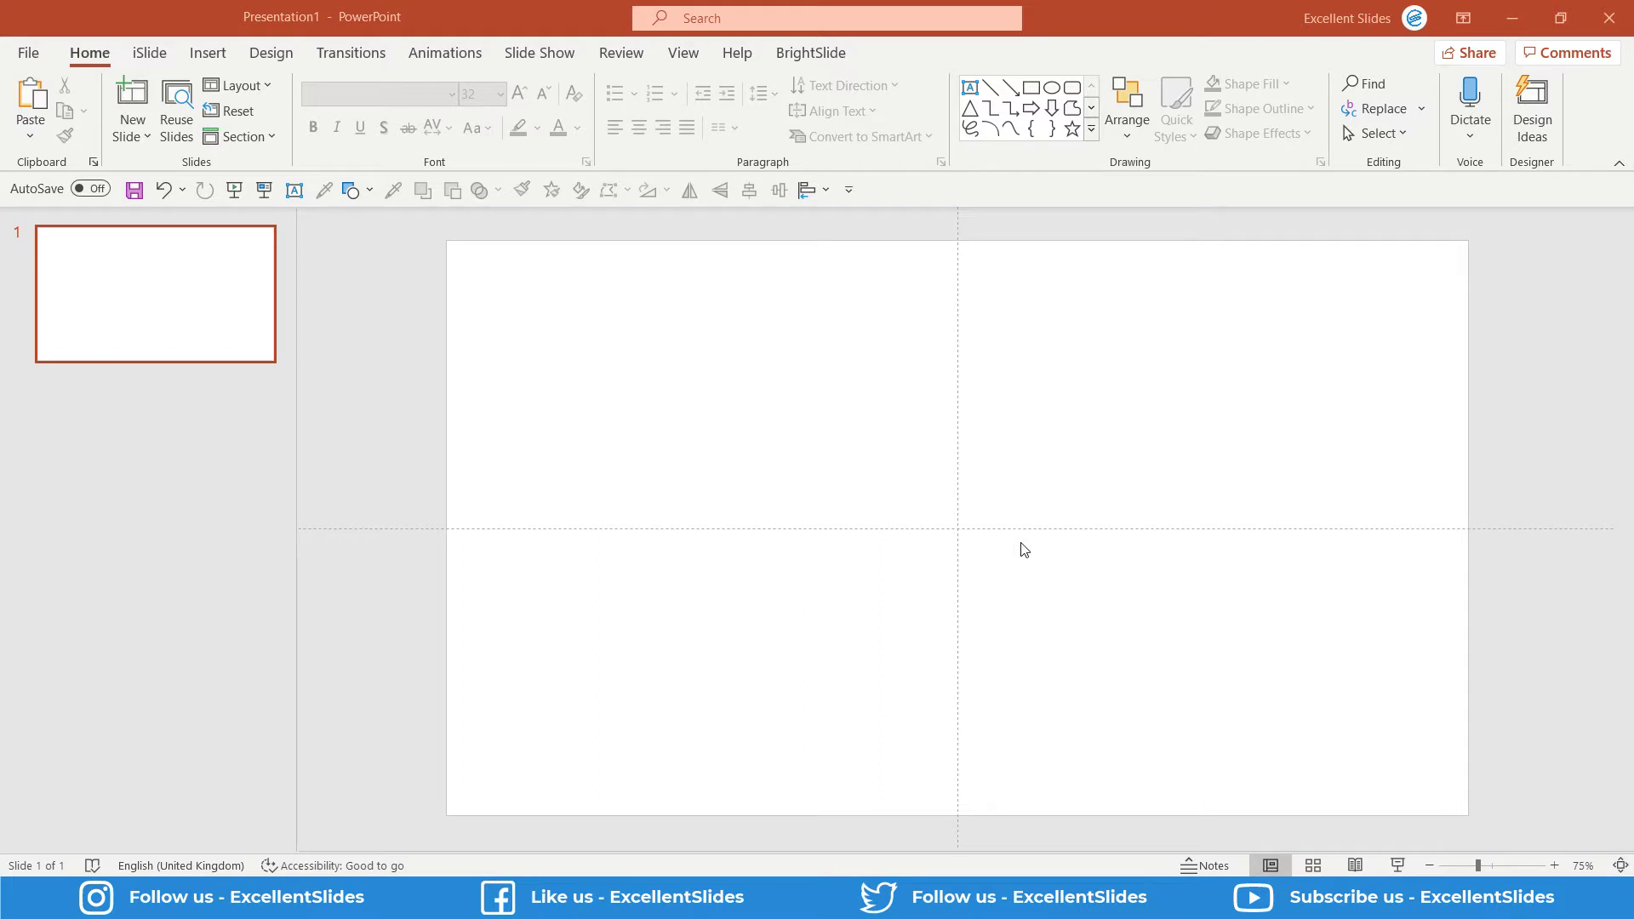
Bring up Insert's preset equation gallery and scroll through entries like Area of Circle.
left_click(213, 58)
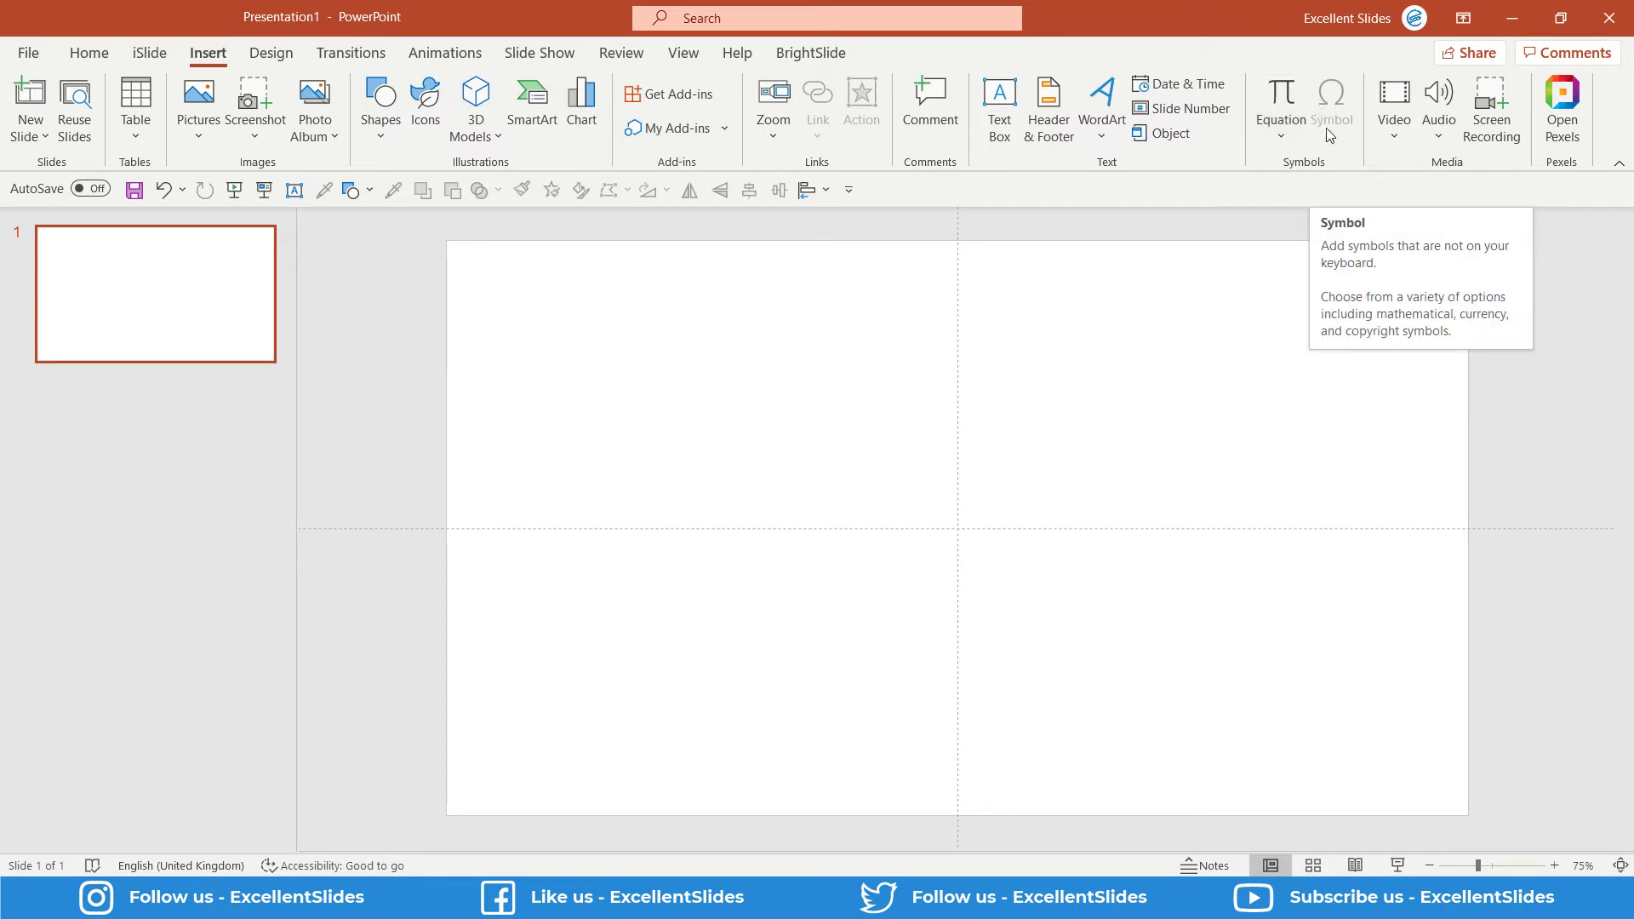
left_click(1282, 140)
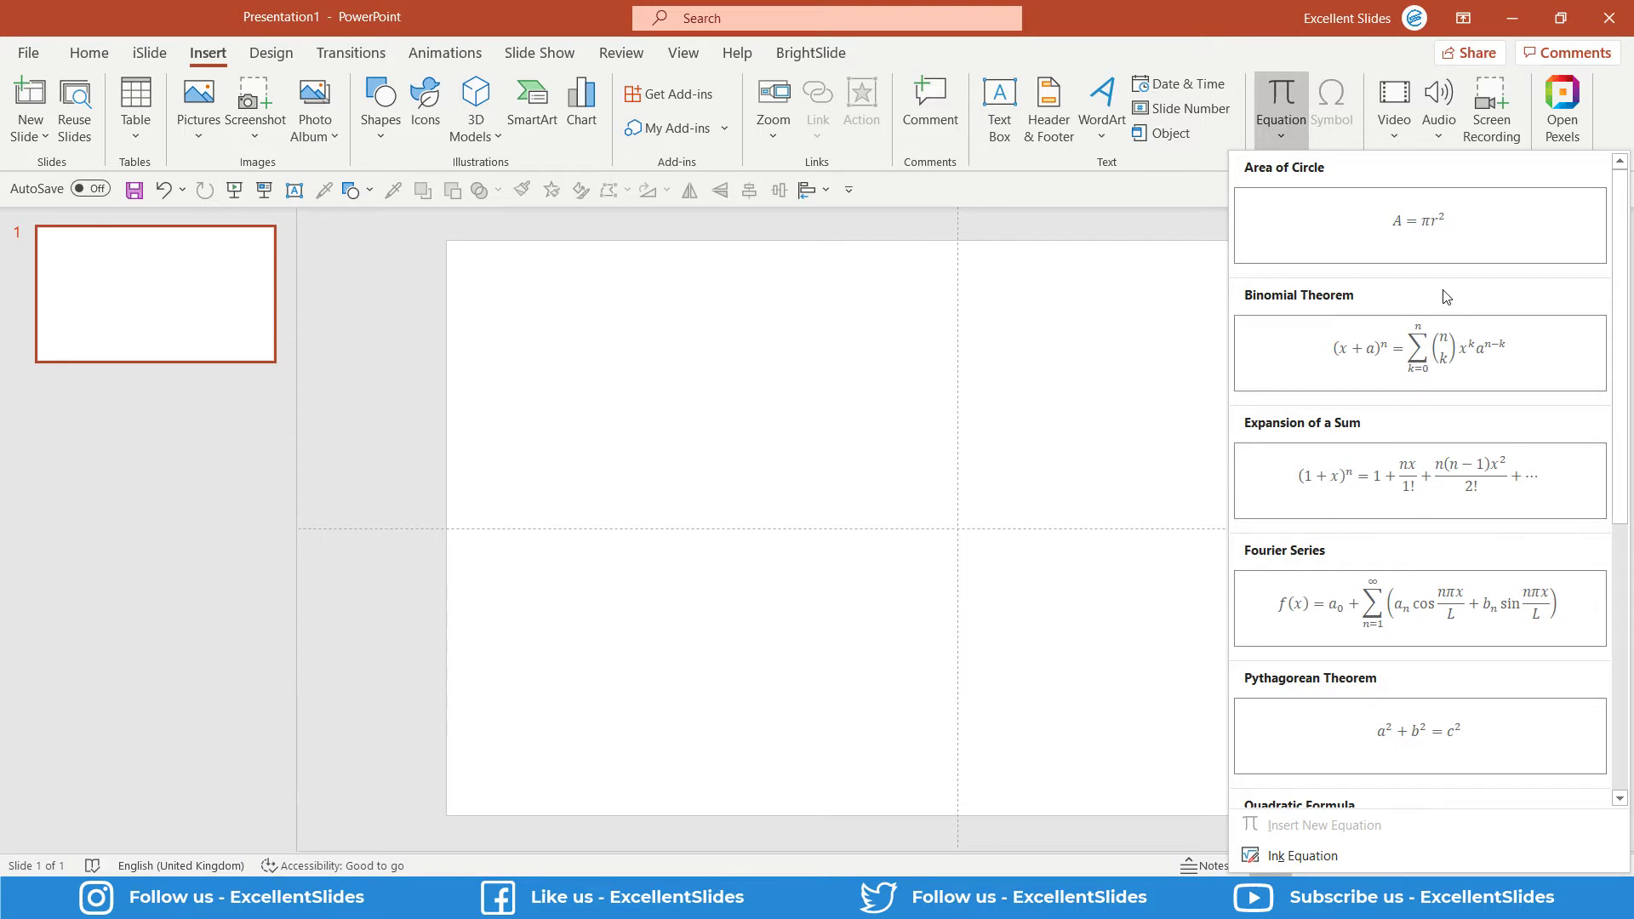
scroll(1447, 297, "down", 3)
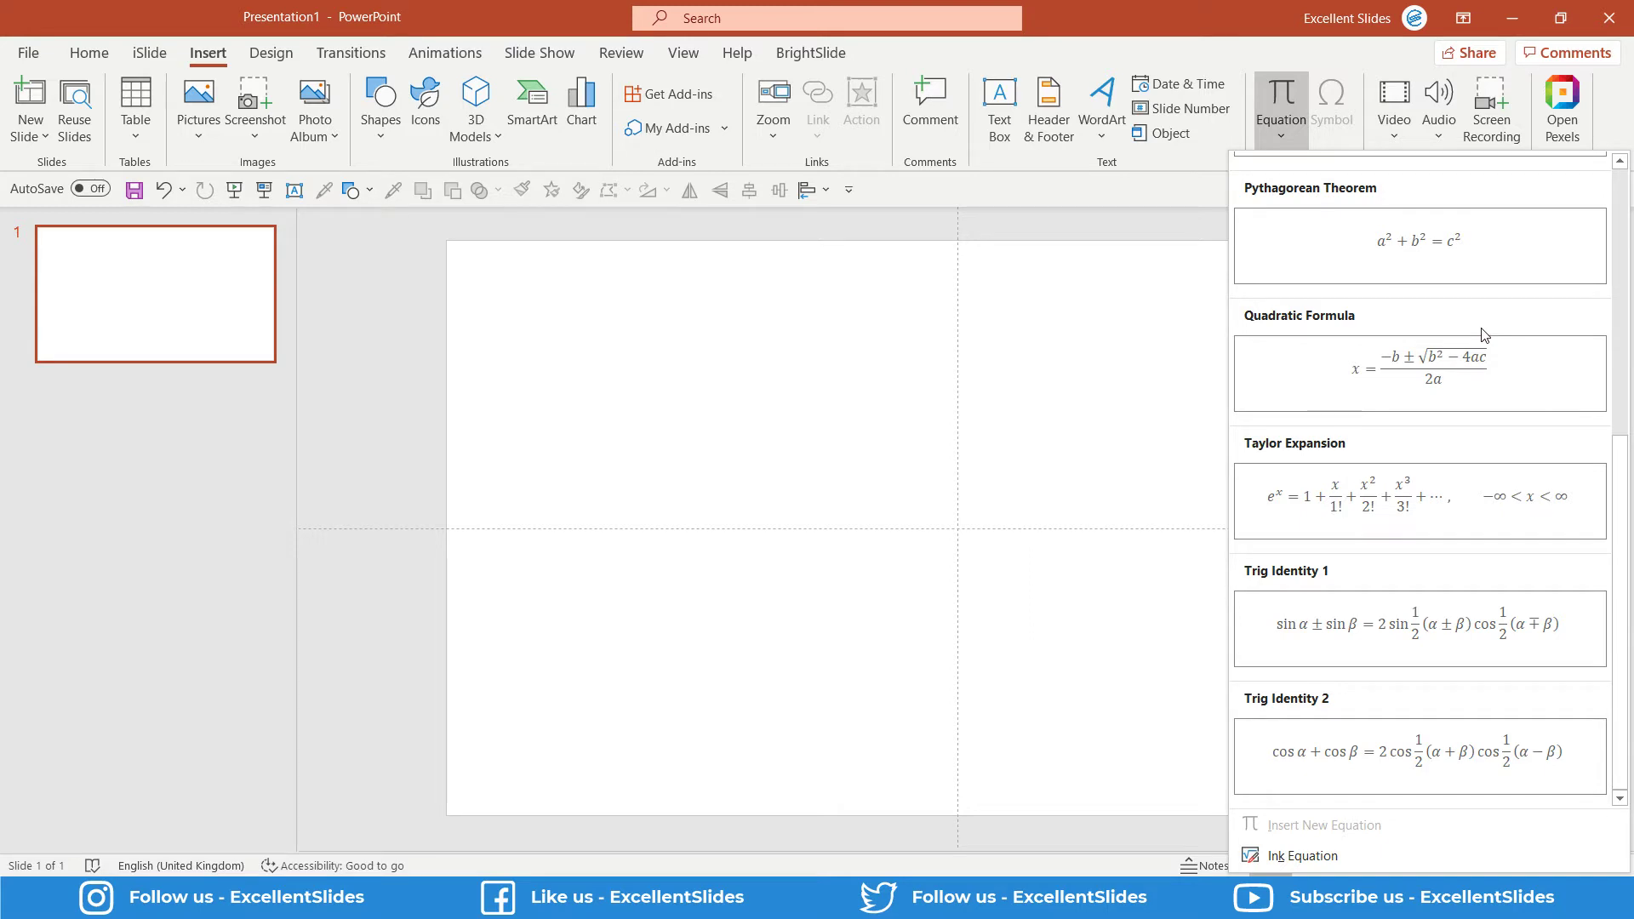
scroll(1481, 336, "up", 3)
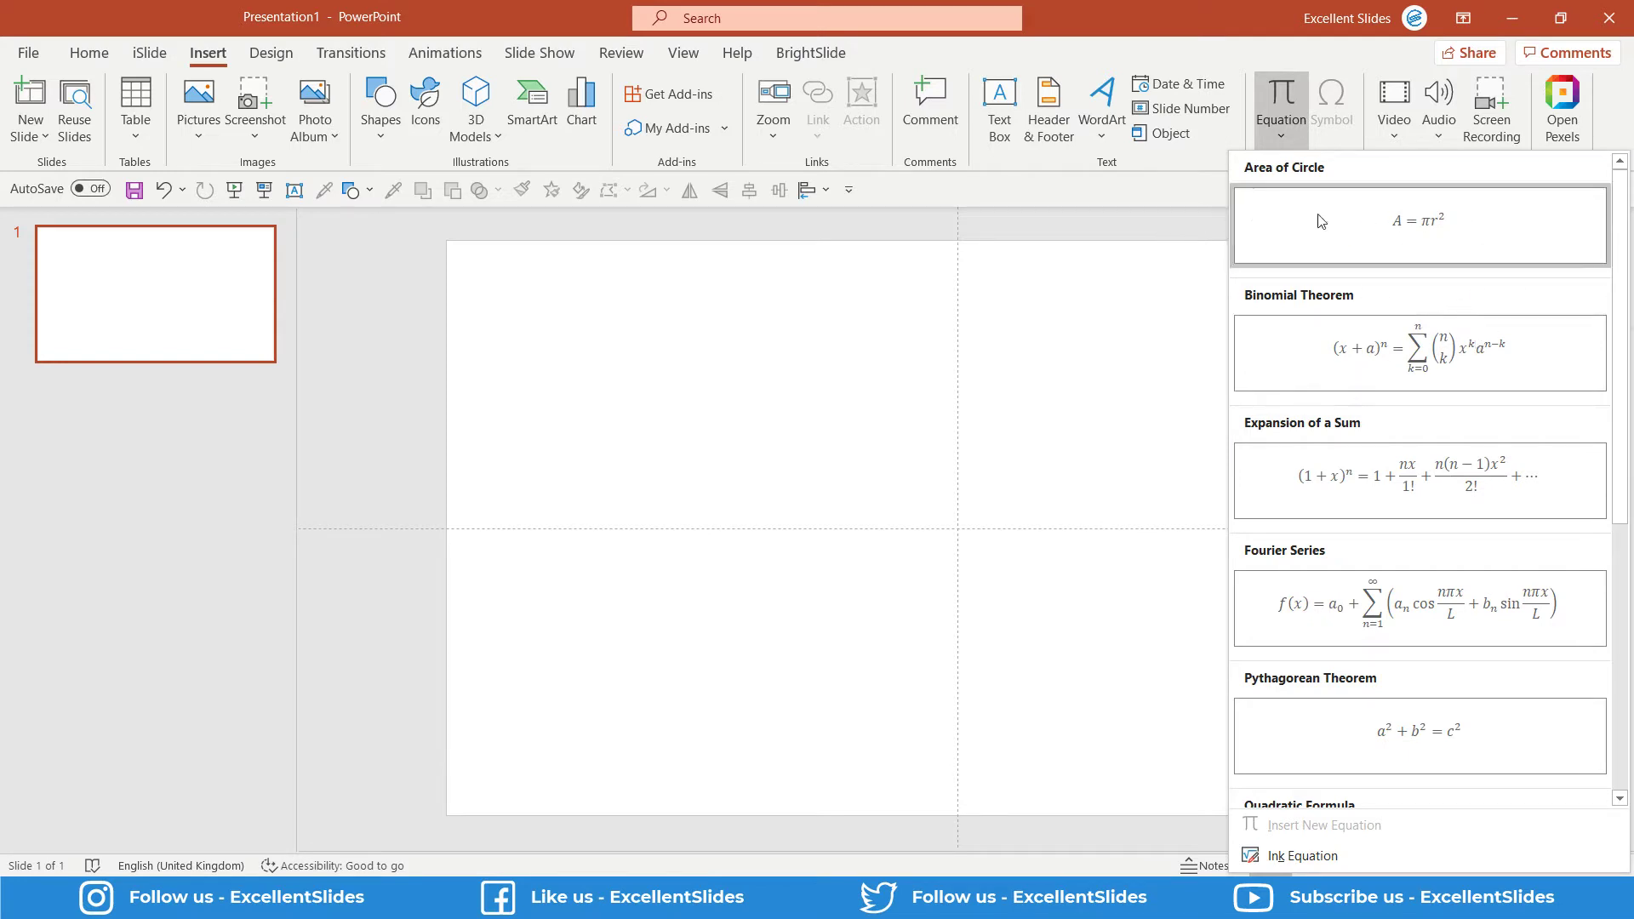
Insert the Area of Circle equation and enlarge its text two sizes.
left_click(1421, 248)
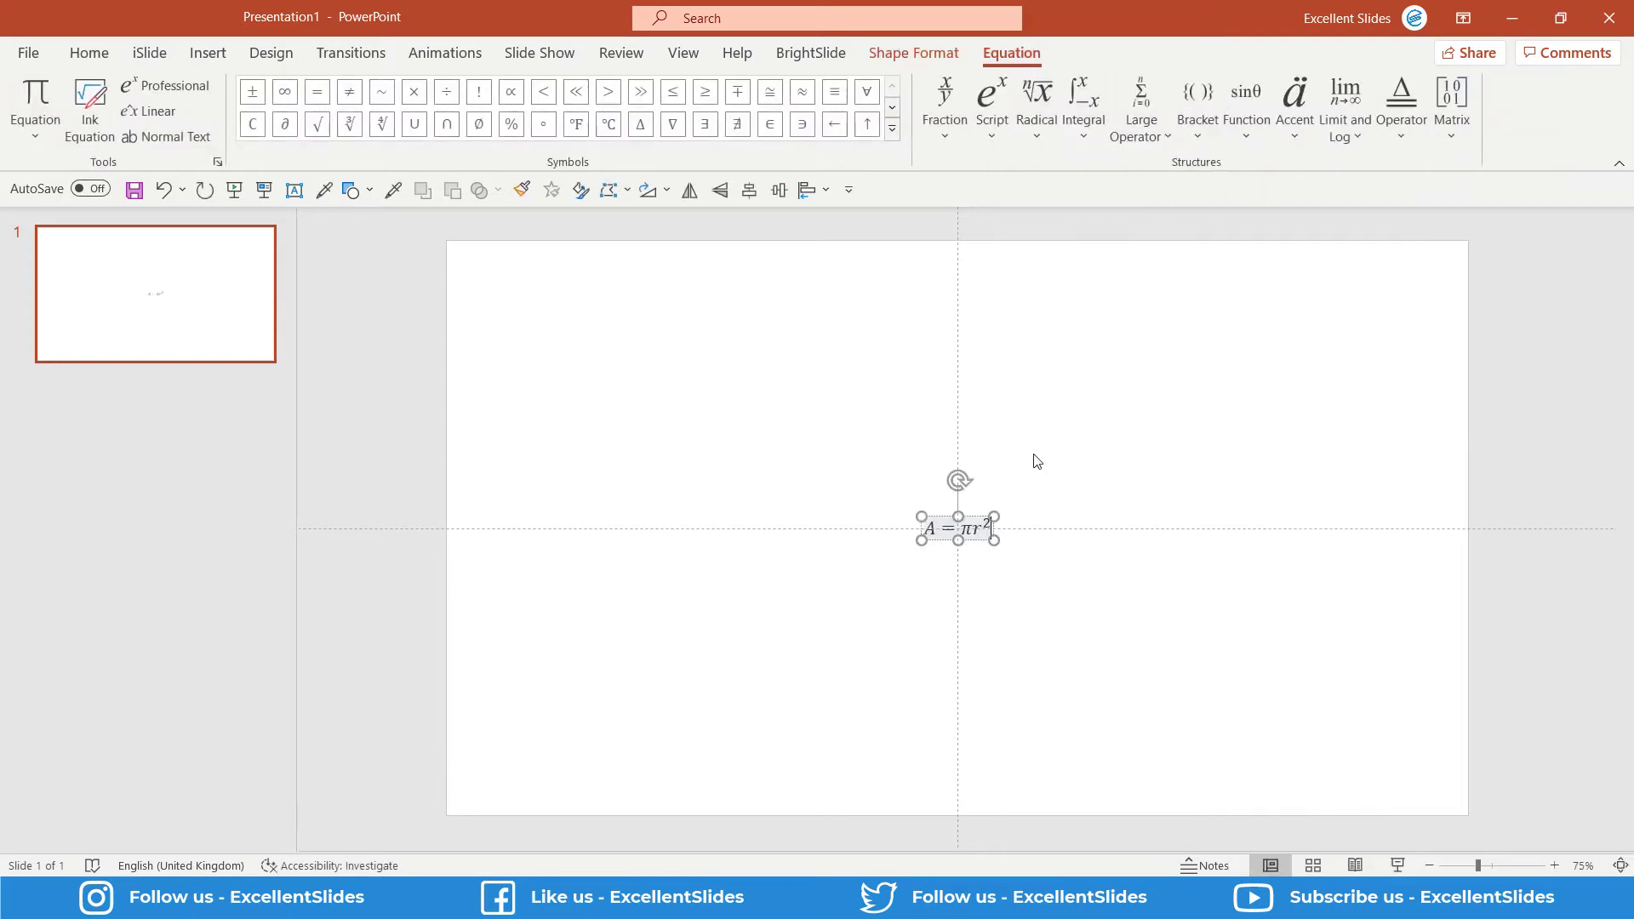
scroll(975, 527, "up", 3, "ctrl")
scroll(936, 544, "up", 3, "ctrl")
scroll(910, 560, "up", 5, "ctrl")
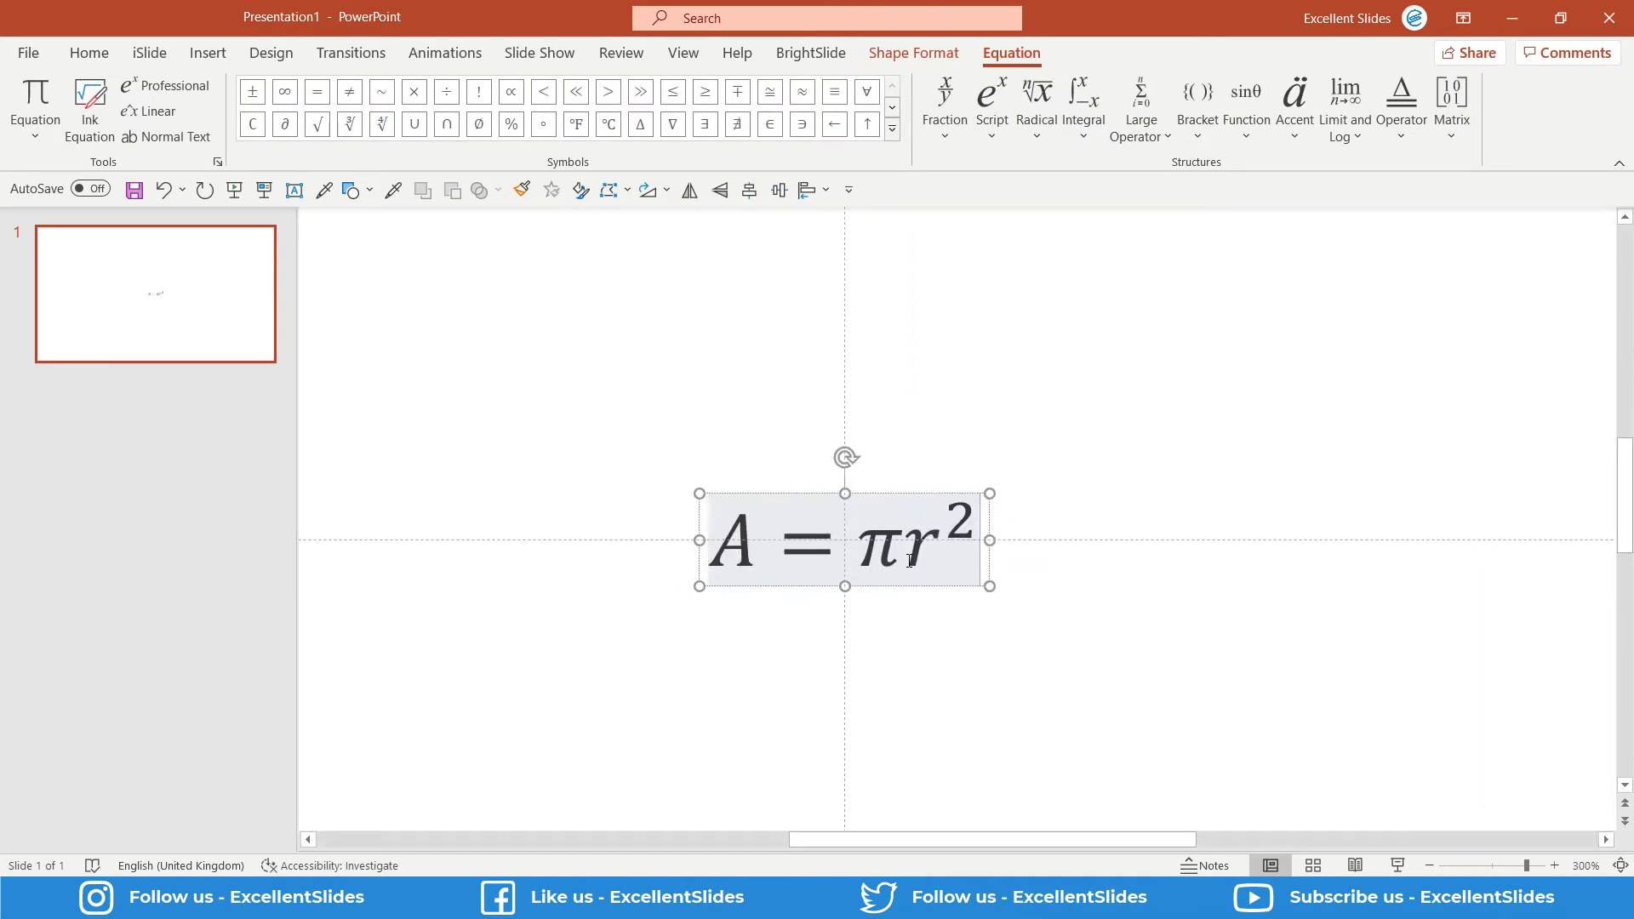
scroll(864, 495, "down", 6, "ctrl")
scroll(945, 523, "down", 3, "ctrl")
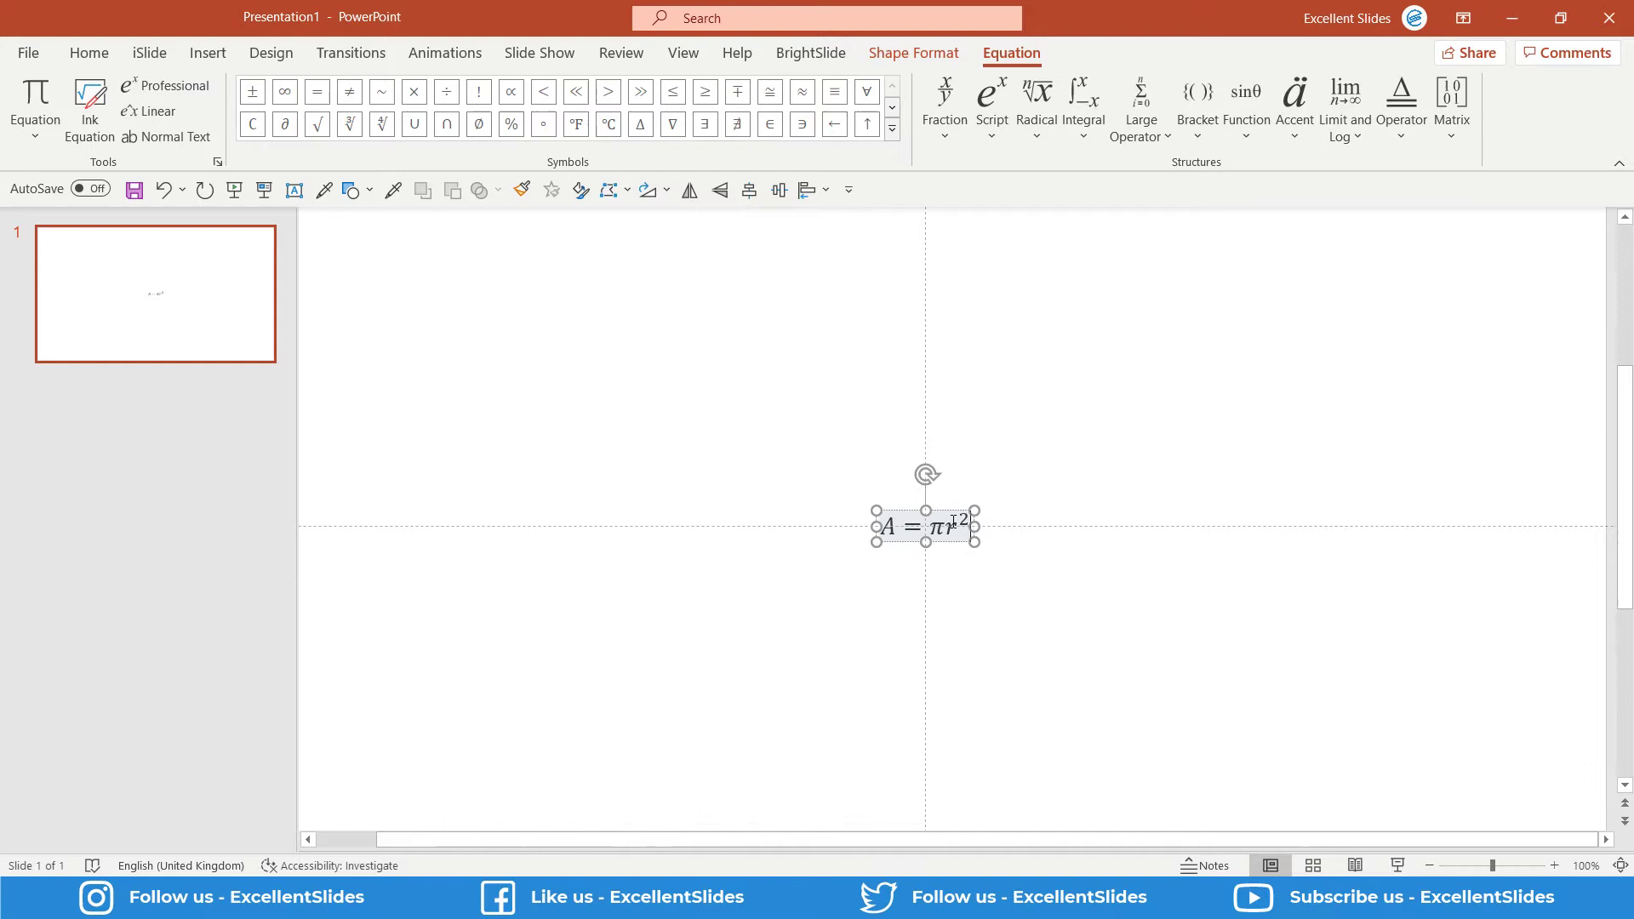
key("ctrl+a")
key("ctrl+shift+period")
key("ctrl+shift+period")
key("ctrl+shift+period")
key("ctrl+shift+period")
key("ctrl+shift+period")
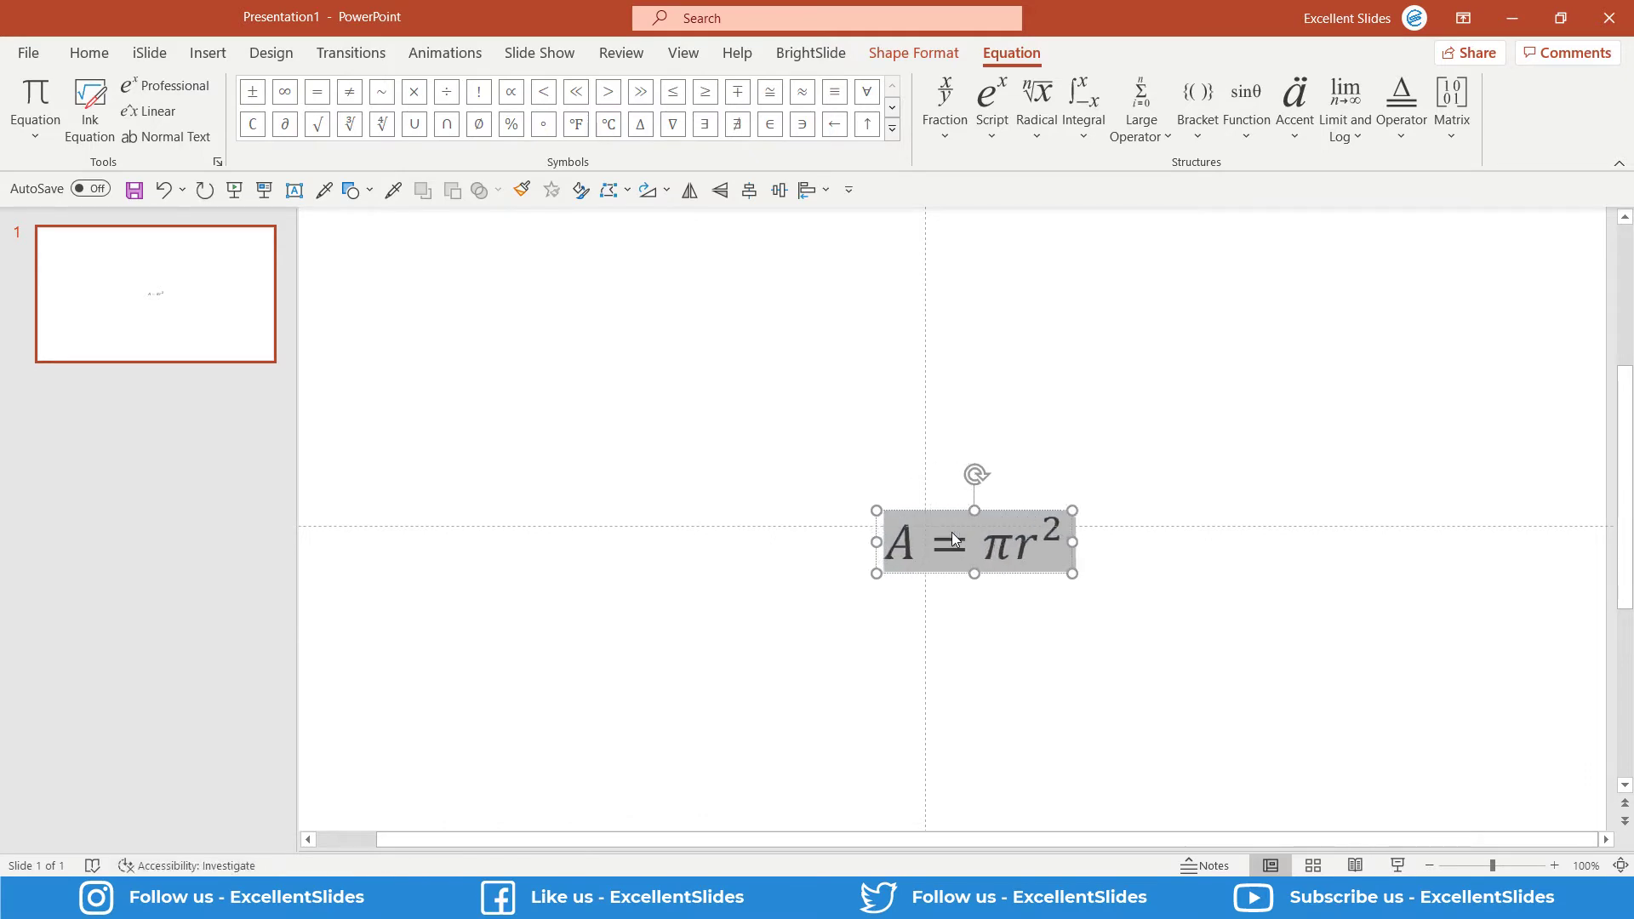
key("ctrl+shift+period")
key("ctrl+shift+period")
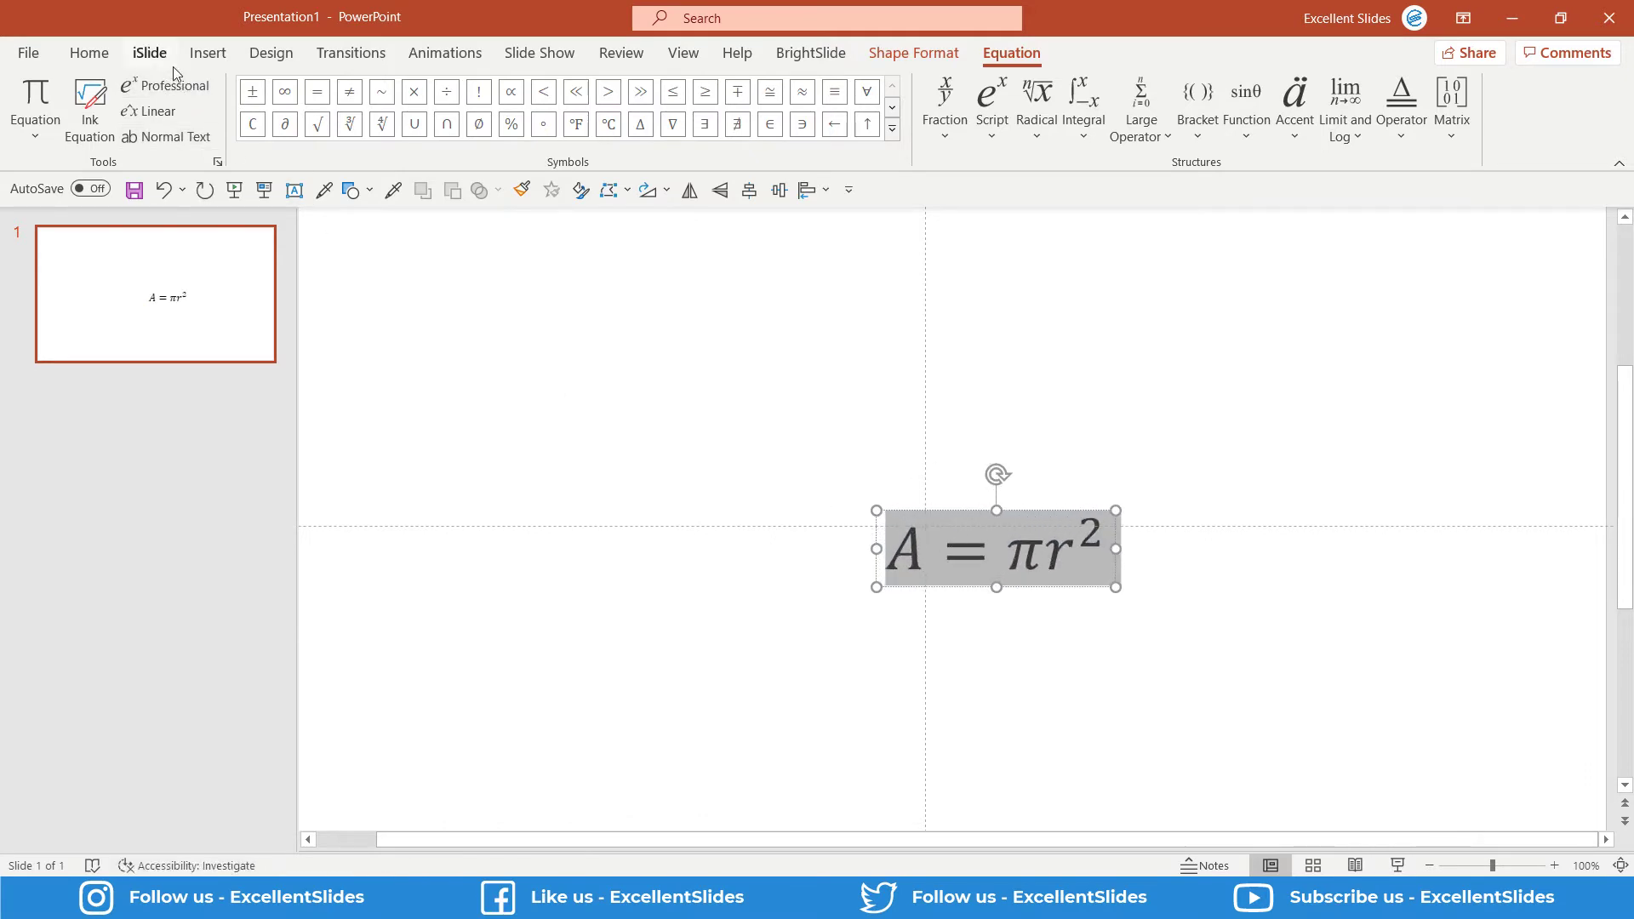
Restyle the equation in Montserrat SemiBold, then delete it from the slide.
left_click(160, 60)
left_click(89, 55)
left_click(400, 95)
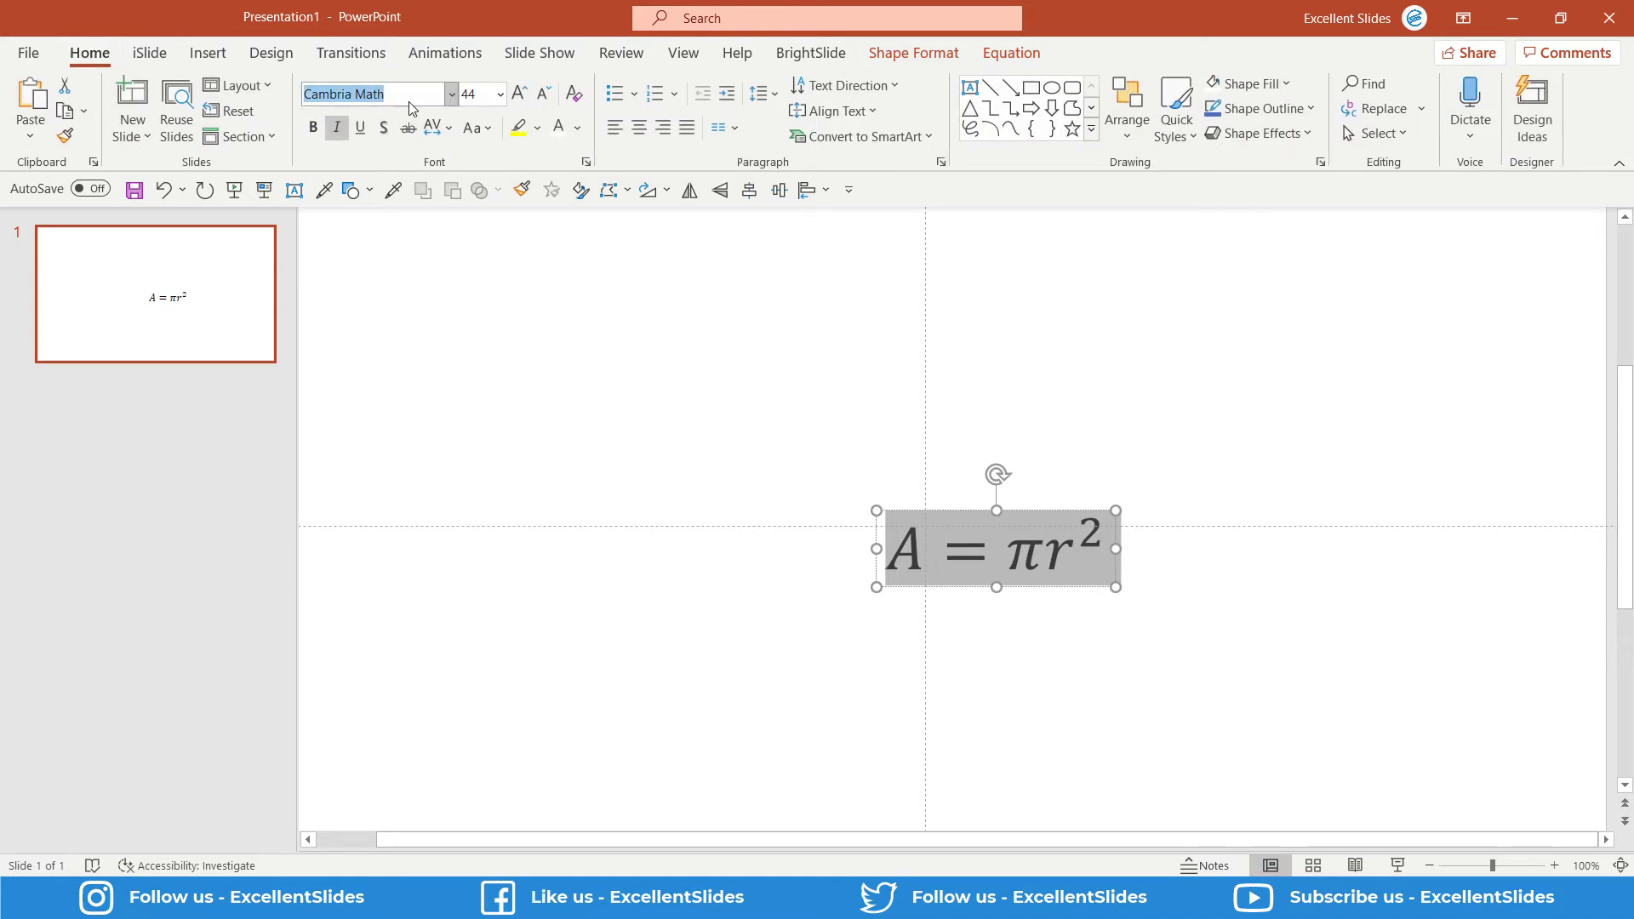
type("Montserrat SemiBold")
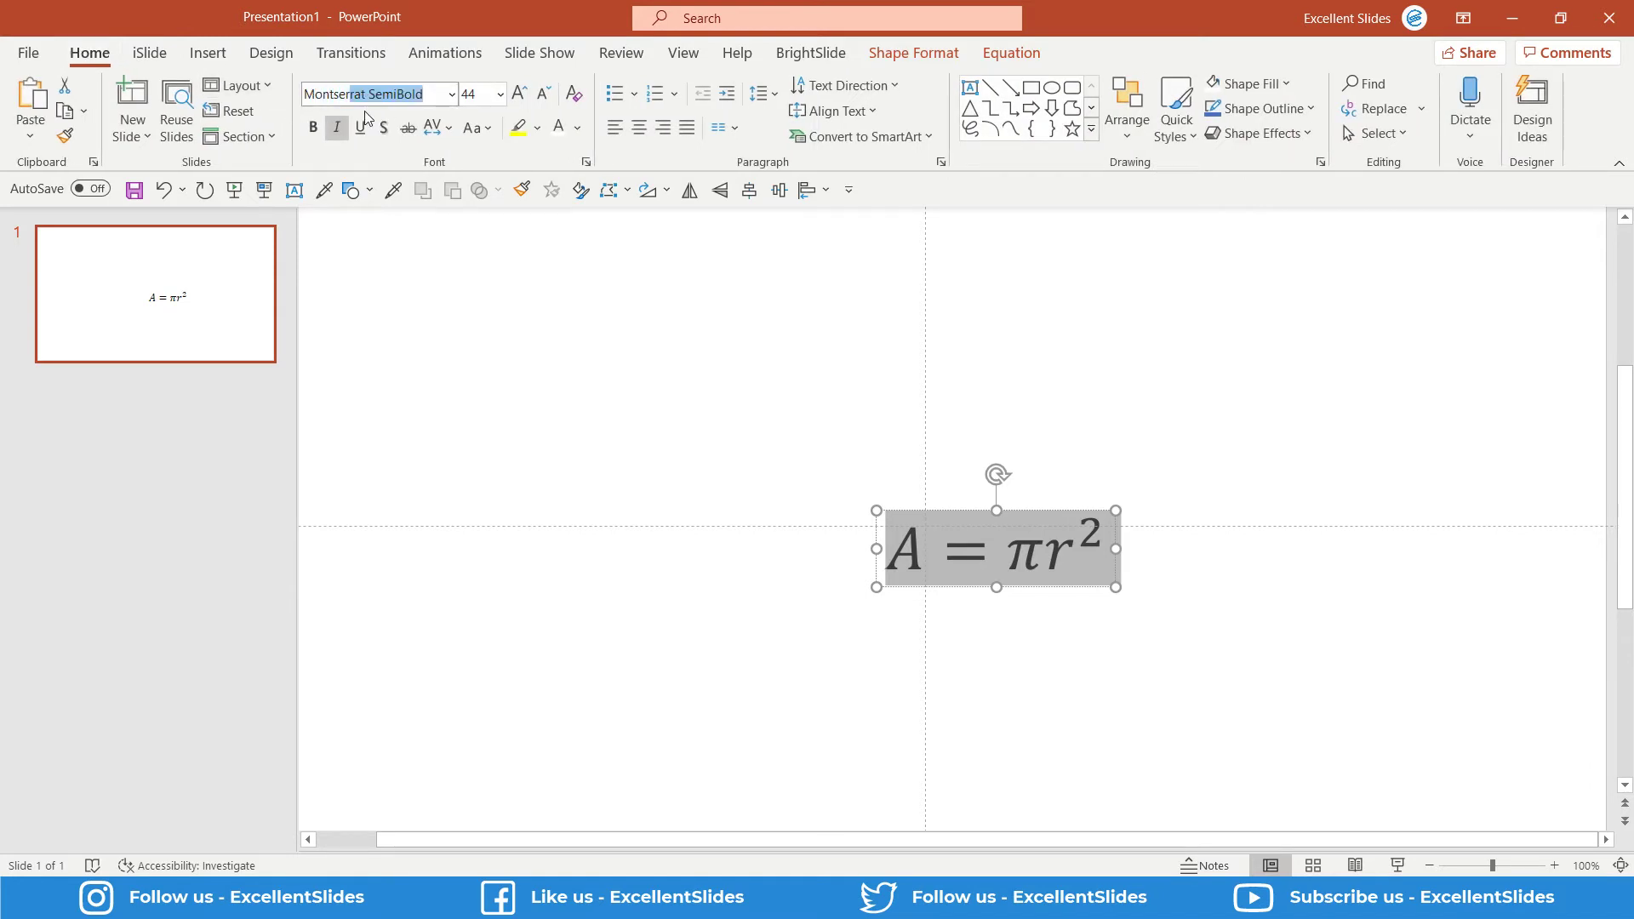
key("Return")
left_click(393, 97)
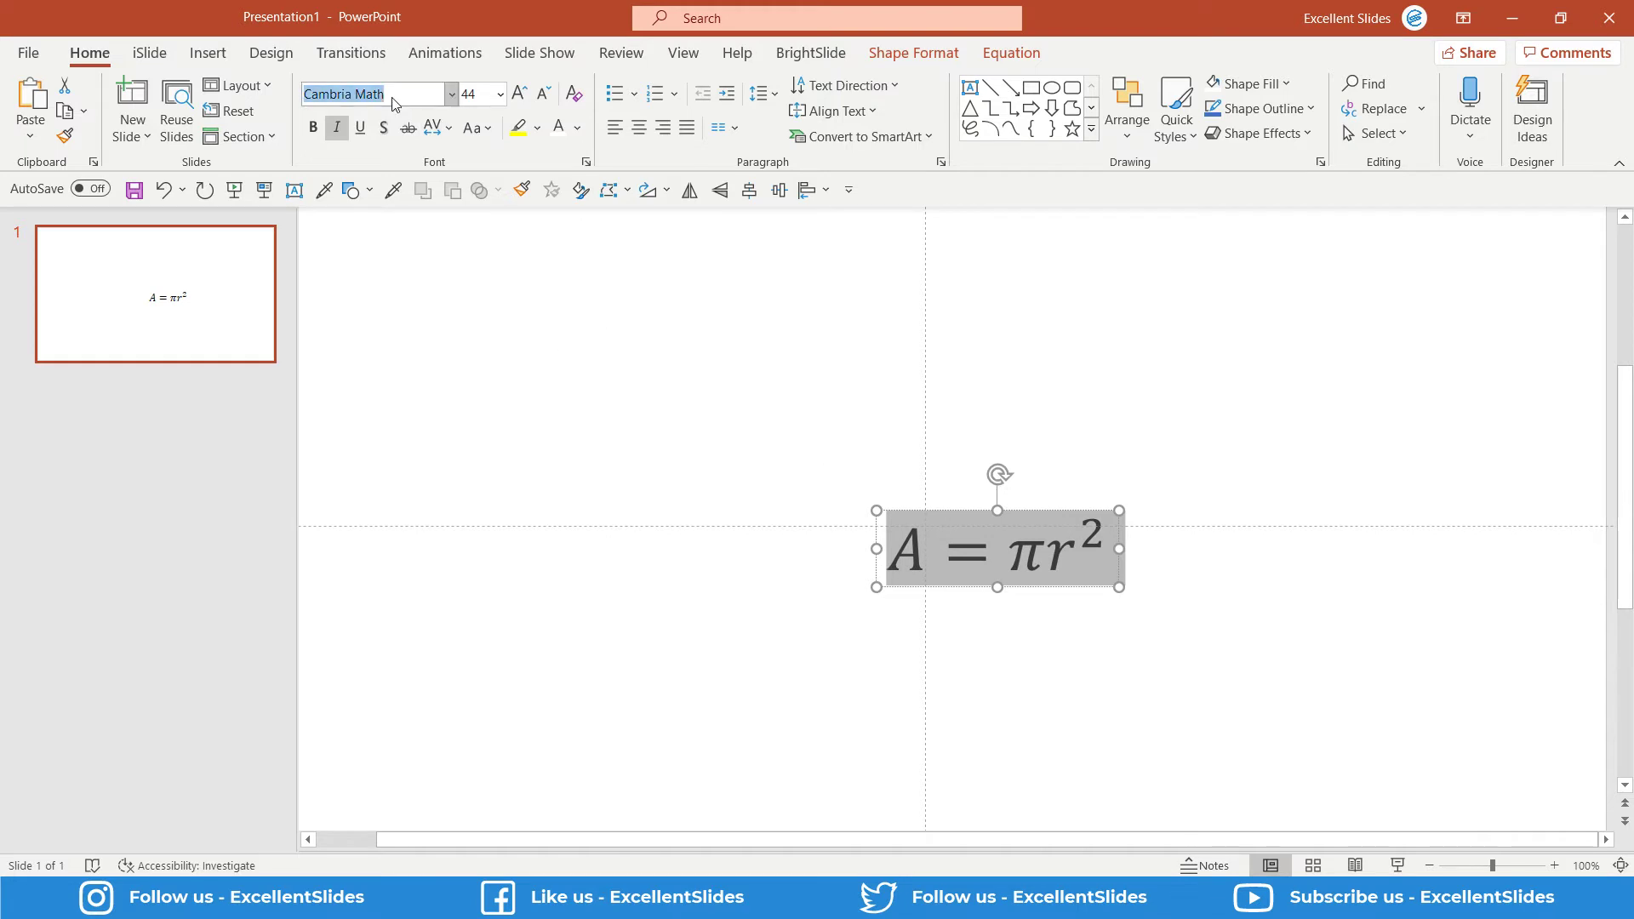
type("Mo")
key("BackSpace")
key("BackSpace")
key("BackSpace")
type("Mont")
key("Return")
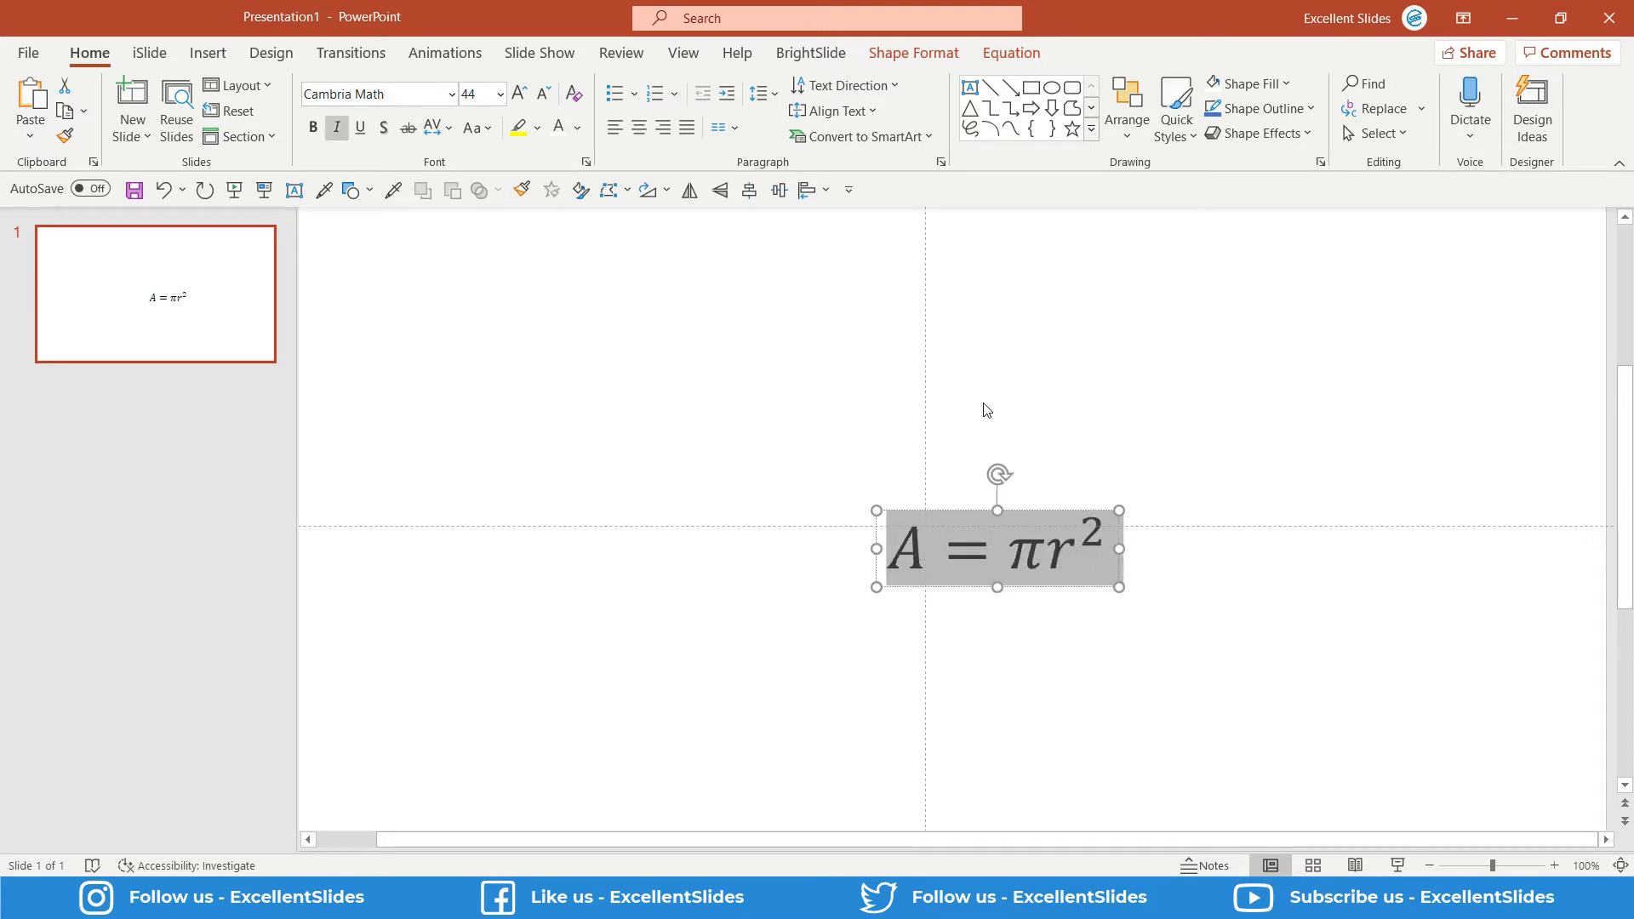
left_click(1059, 588)
key("Delete")
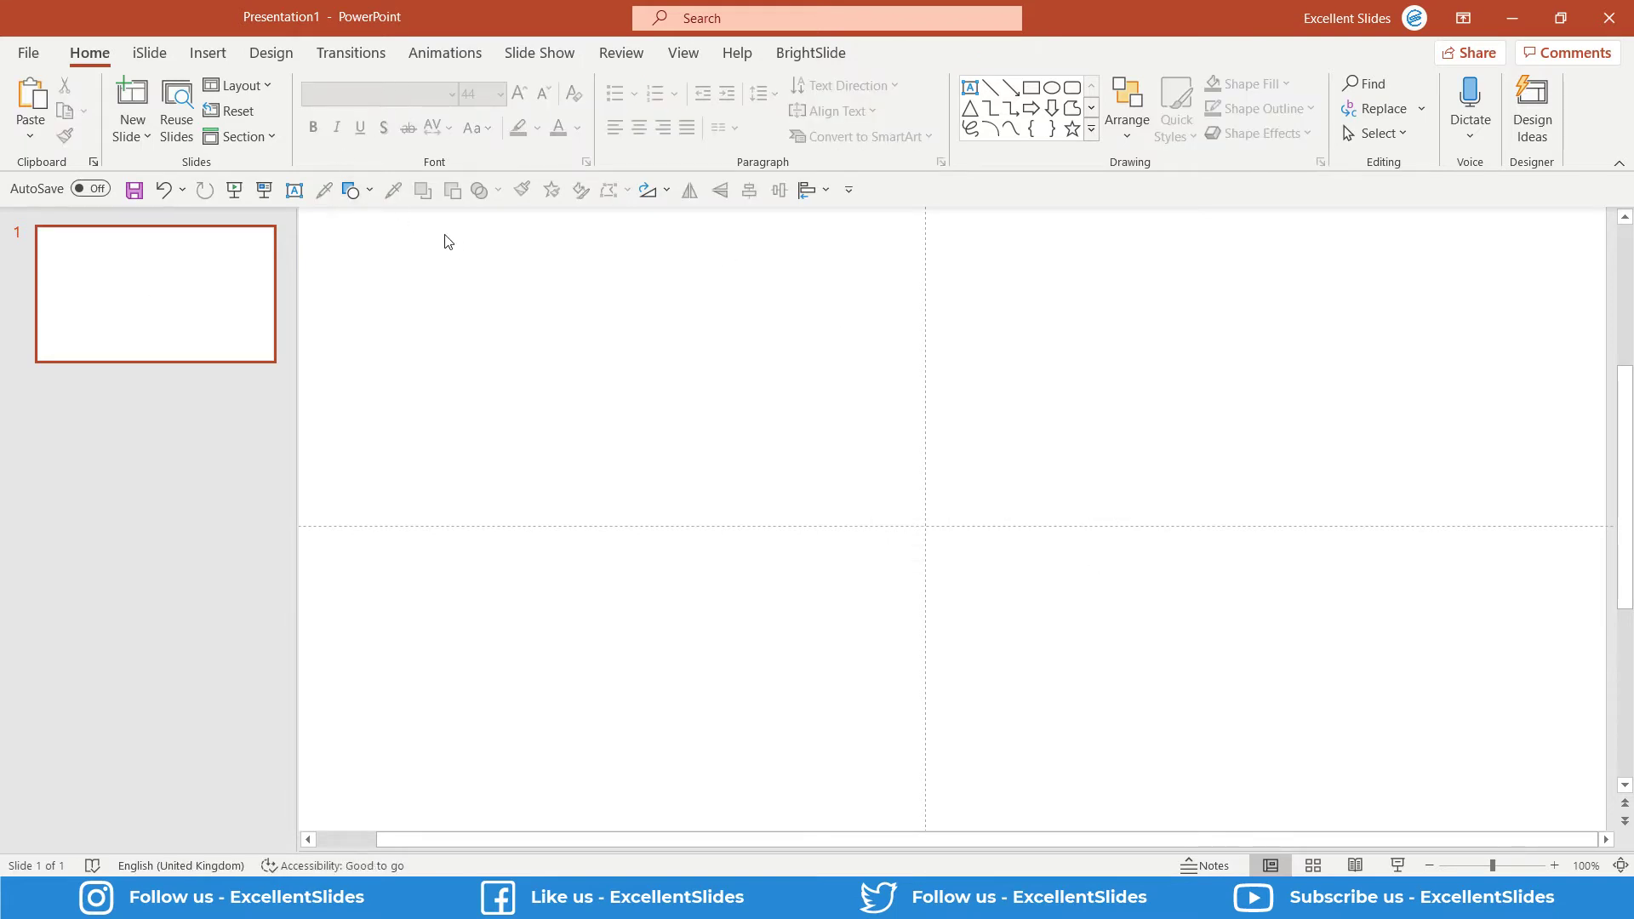
Launch the Ink Equation handwriting pad from Insert's Equation menu.
left_click(218, 54)
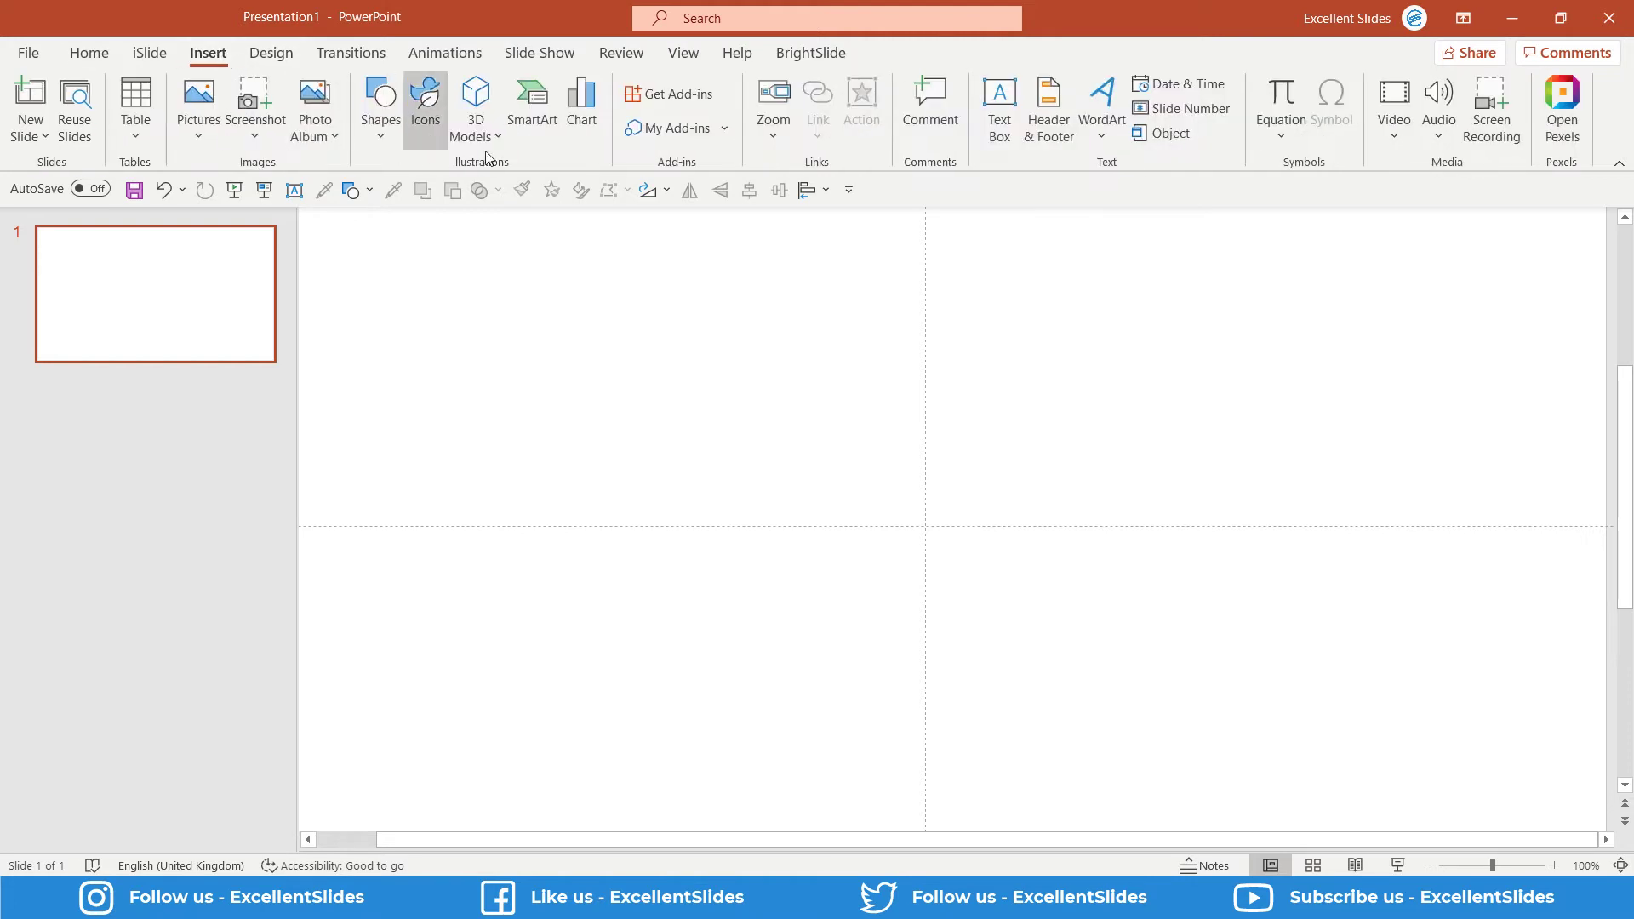
left_click(1289, 138)
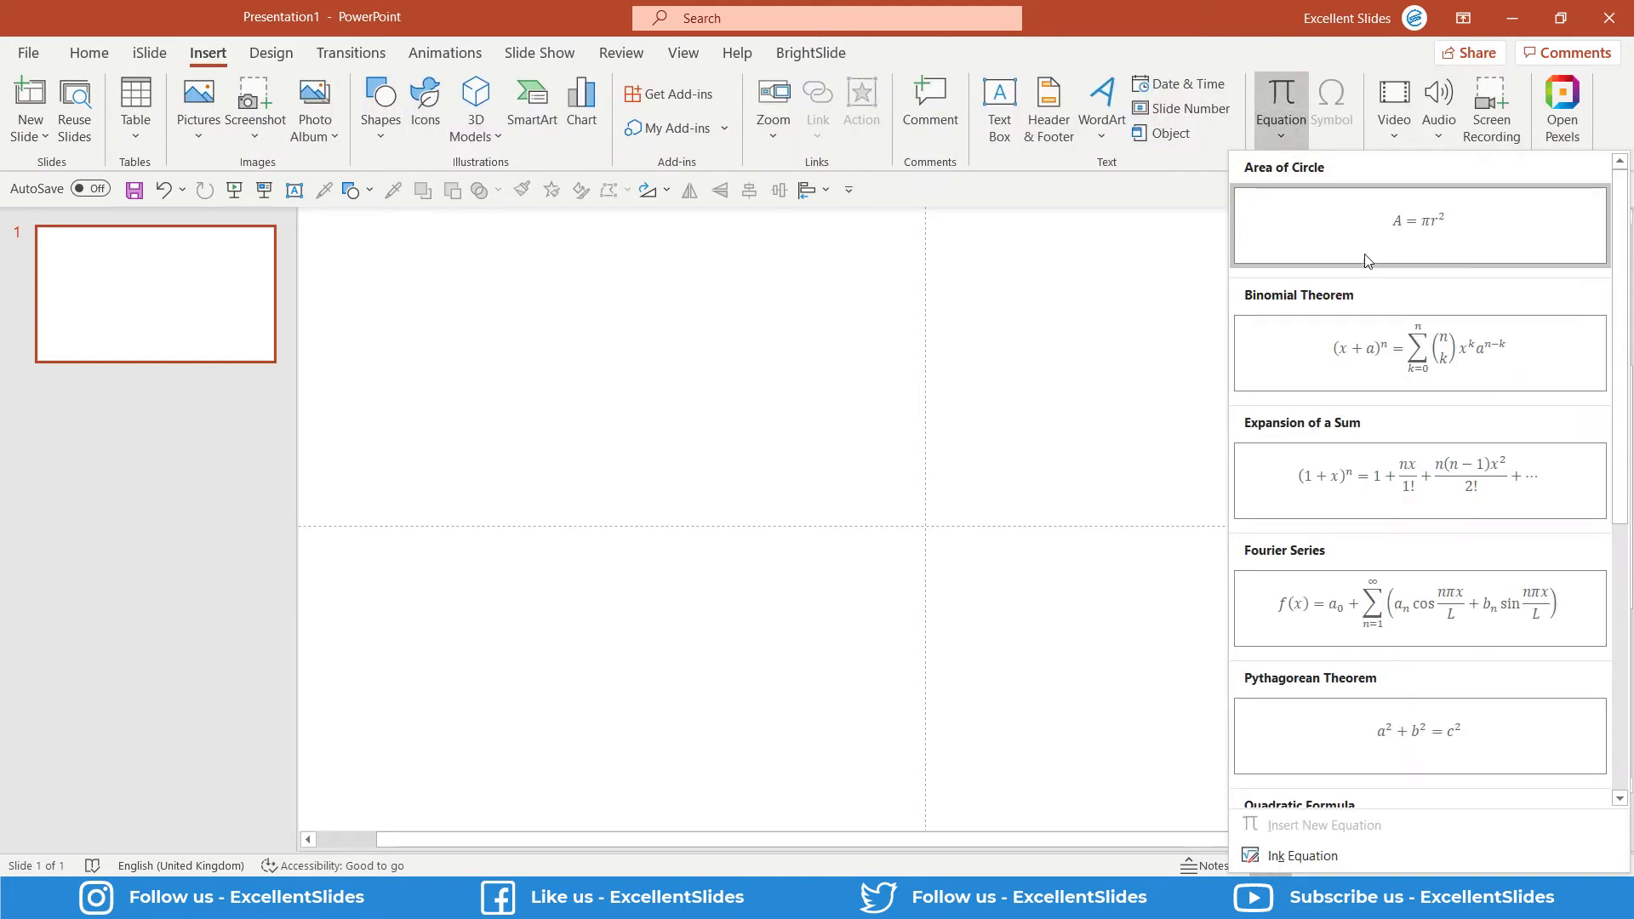
left_click(1294, 857)
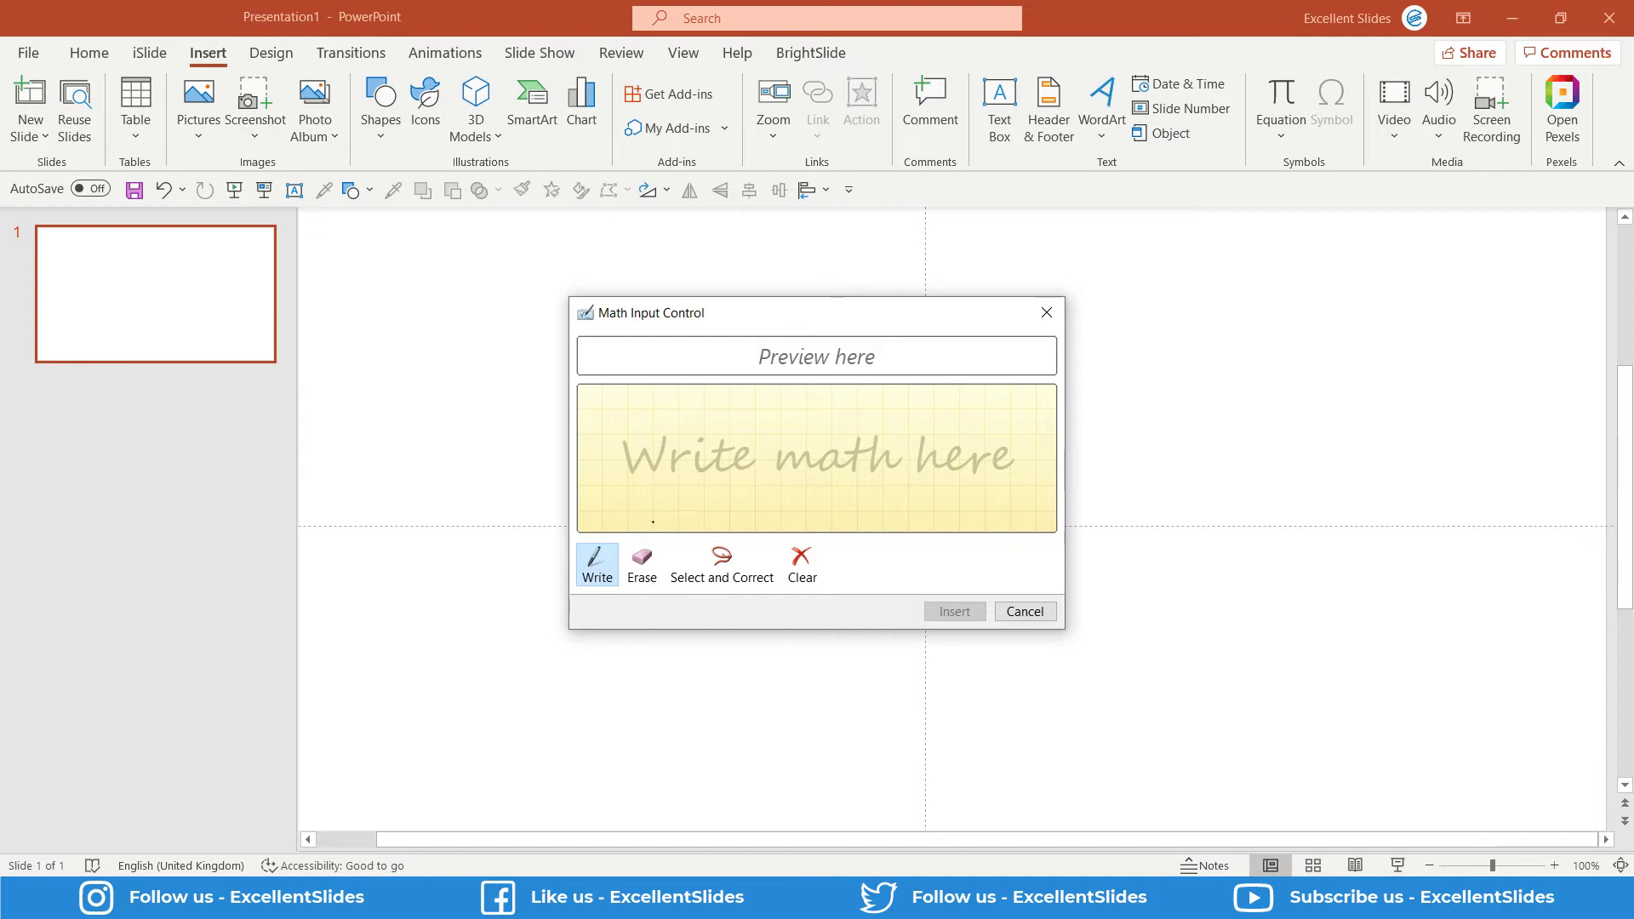
Handwrite a trial a² in the pad, then clear it.
left_click_drag(637, 439, 686, 491)
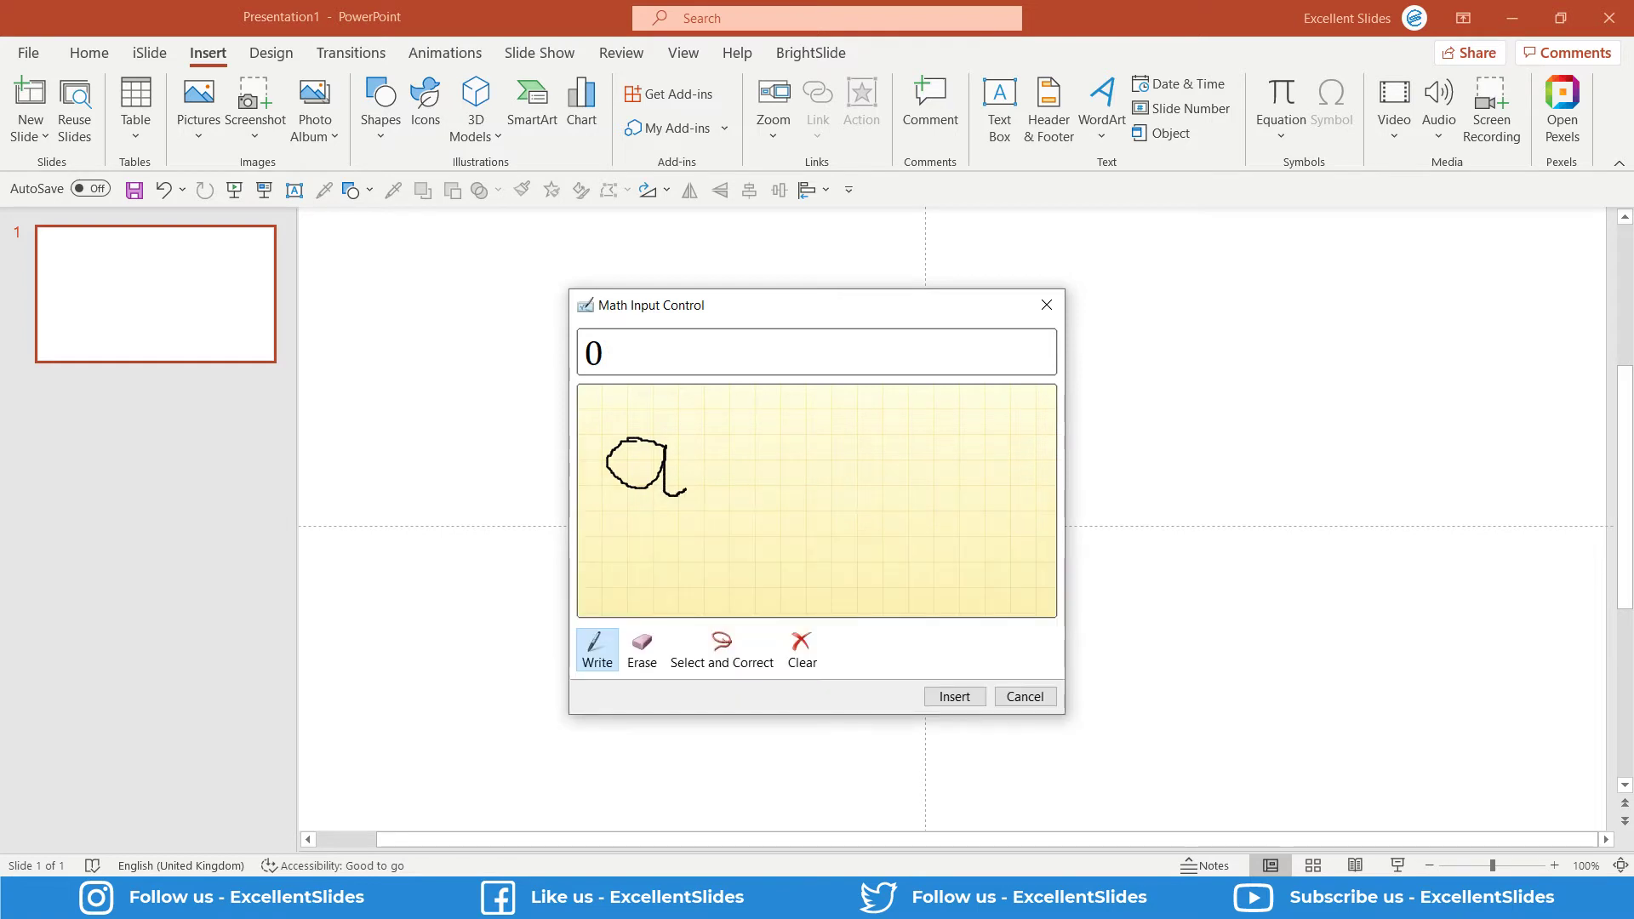
left_click_drag(673, 399, 715, 426)
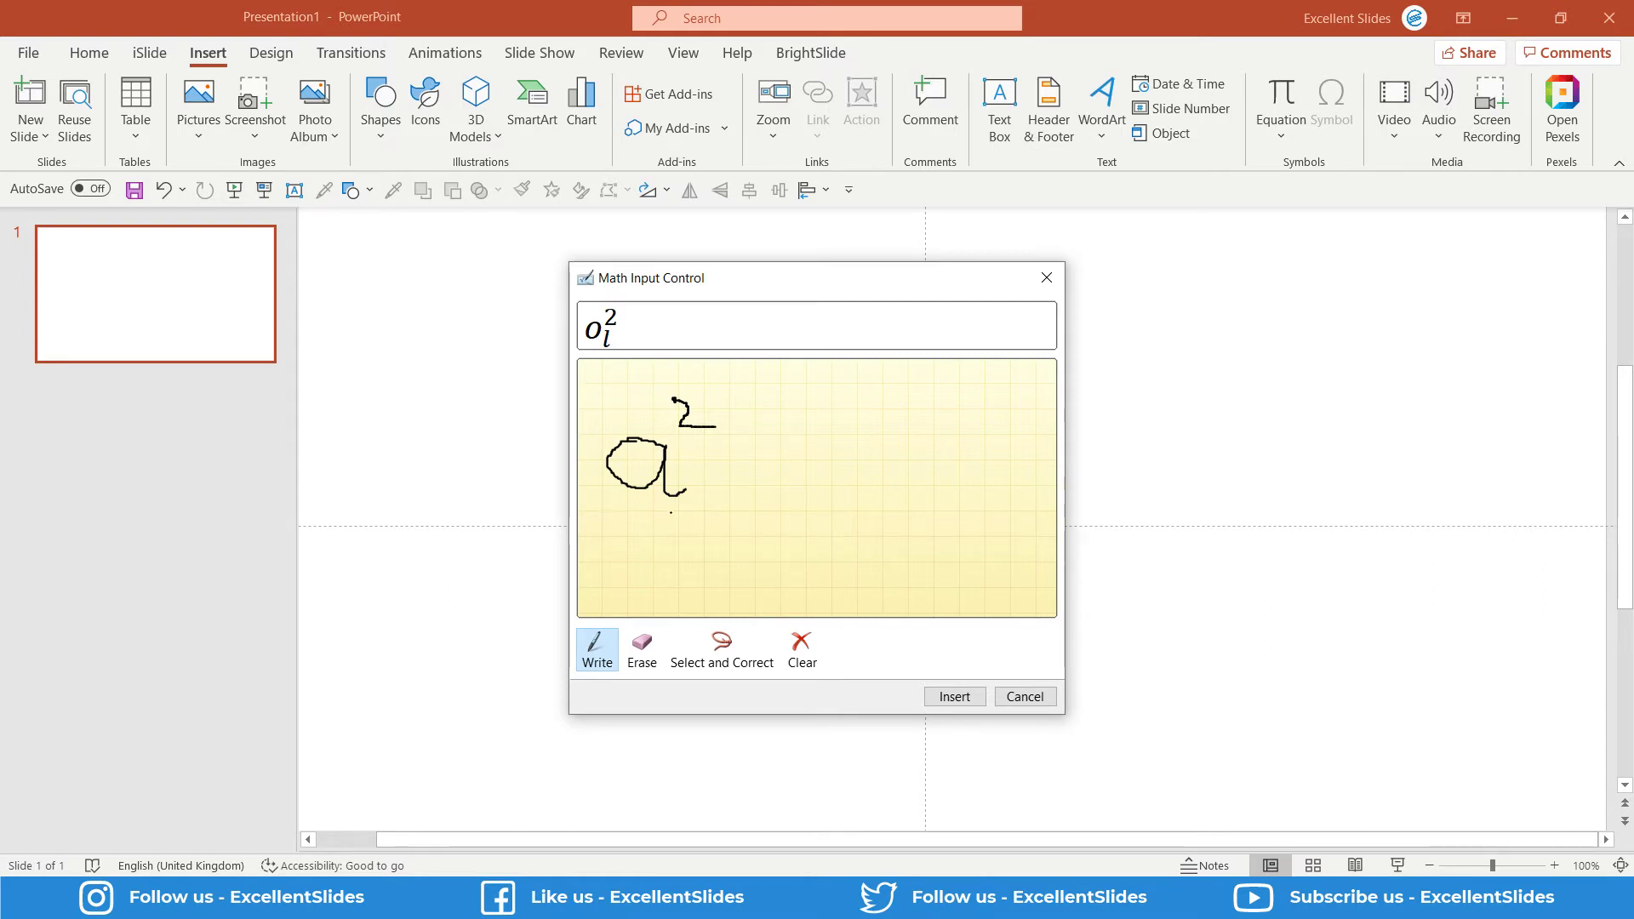
left_click(801, 651)
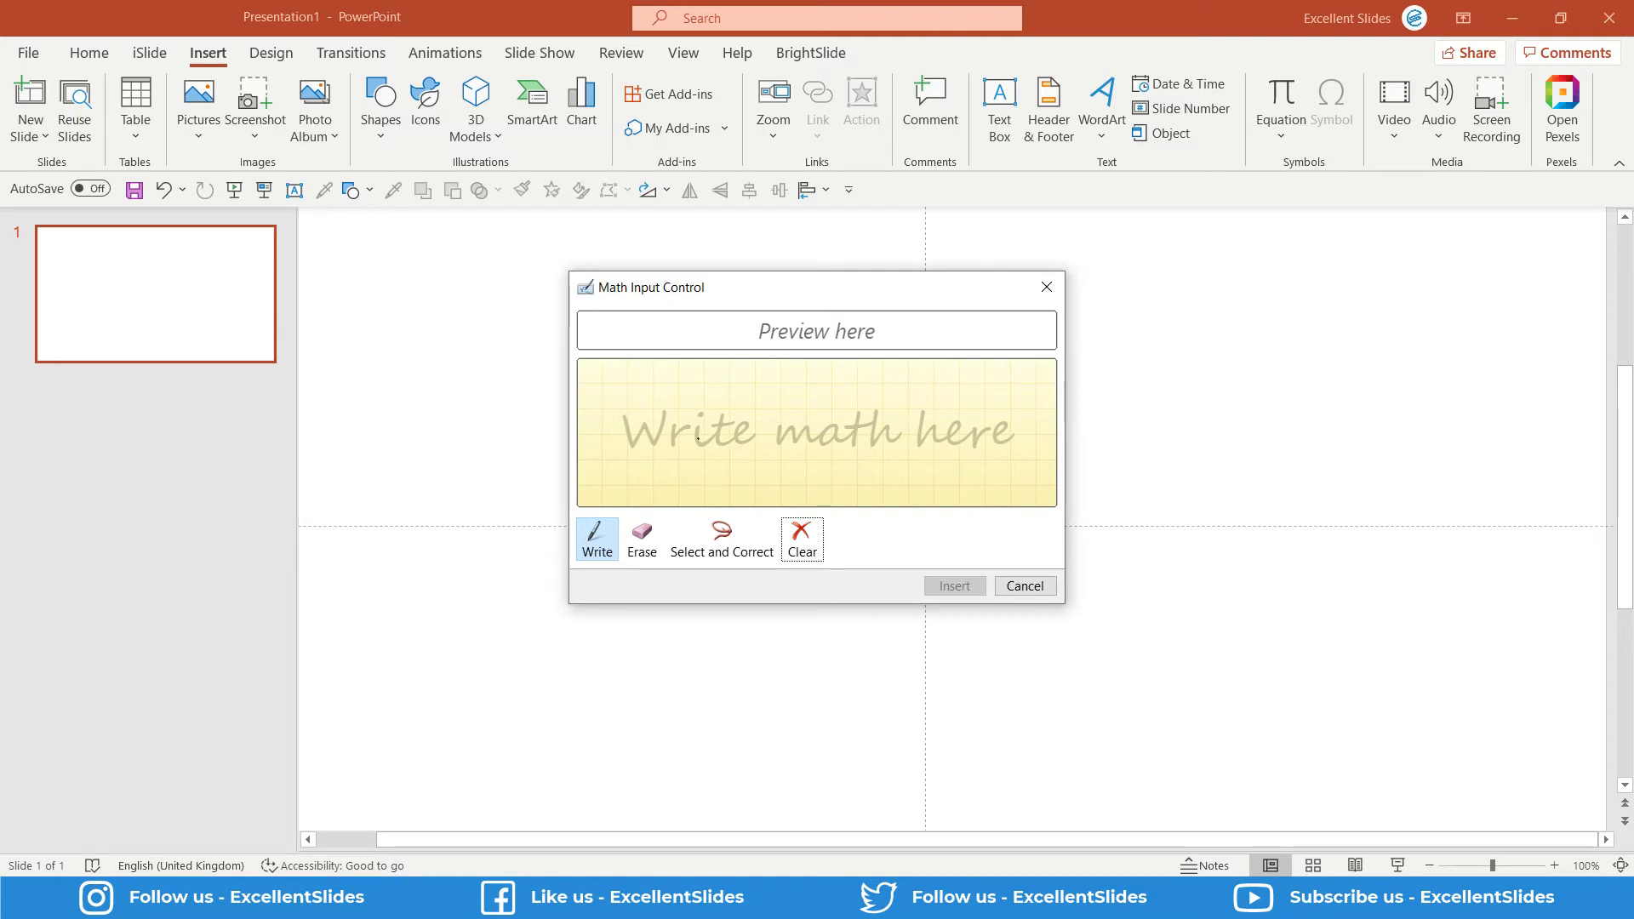
Handwrite a² + b² = c² and insert the recognised equation onto the slide.
left_click_drag(636, 425, 686, 461)
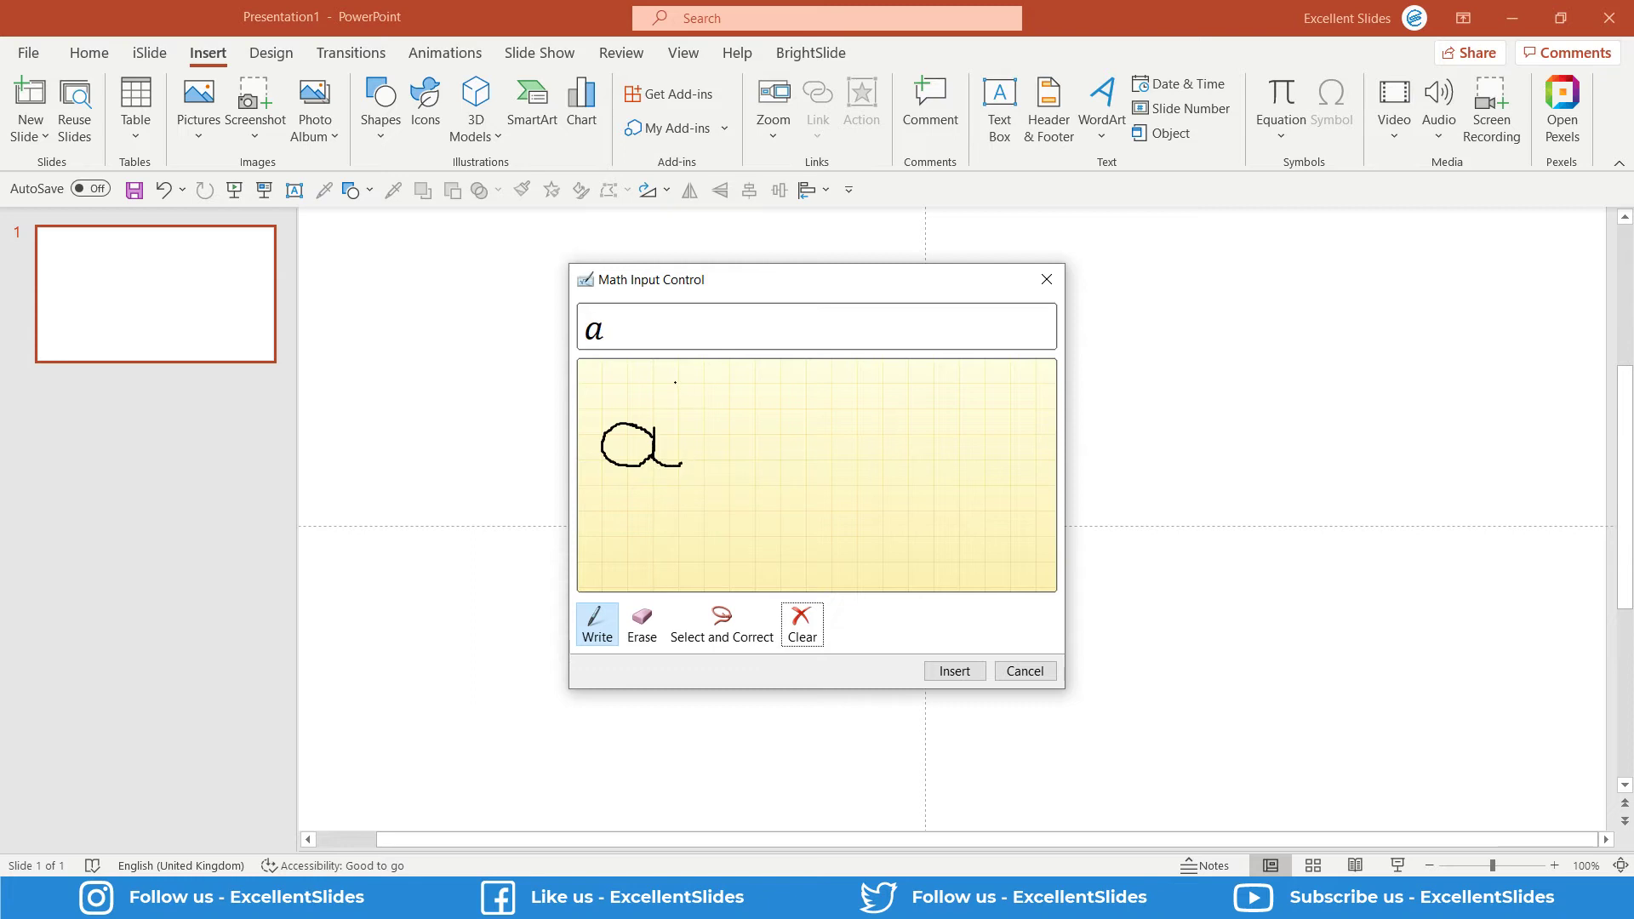
mouse_move(675, 382)
left_mouse_down()
mouse_move(737, 441)
mouse_move(763, 428)
mouse_move(784, 453)
left_mouse_up()
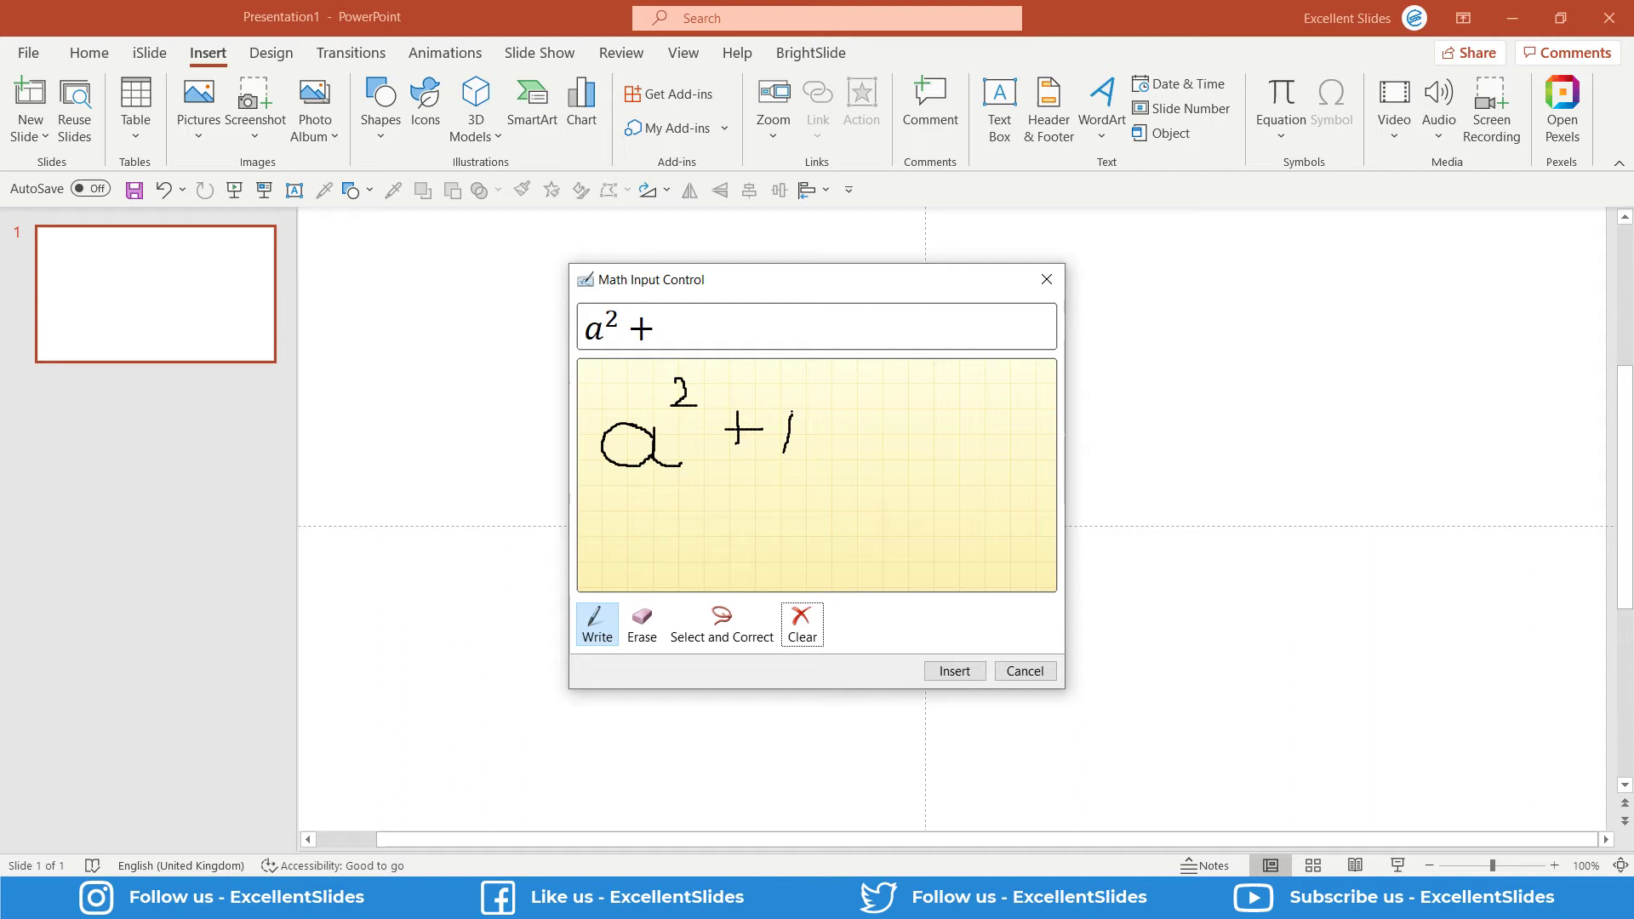
mouse_move(796, 395)
left_mouse_down()
mouse_move(783, 455)
mouse_move(781, 436)
left_mouse_up()
left_click_drag(825, 374, 1011, 439)
left_click_drag(1021, 363, 1043, 392)
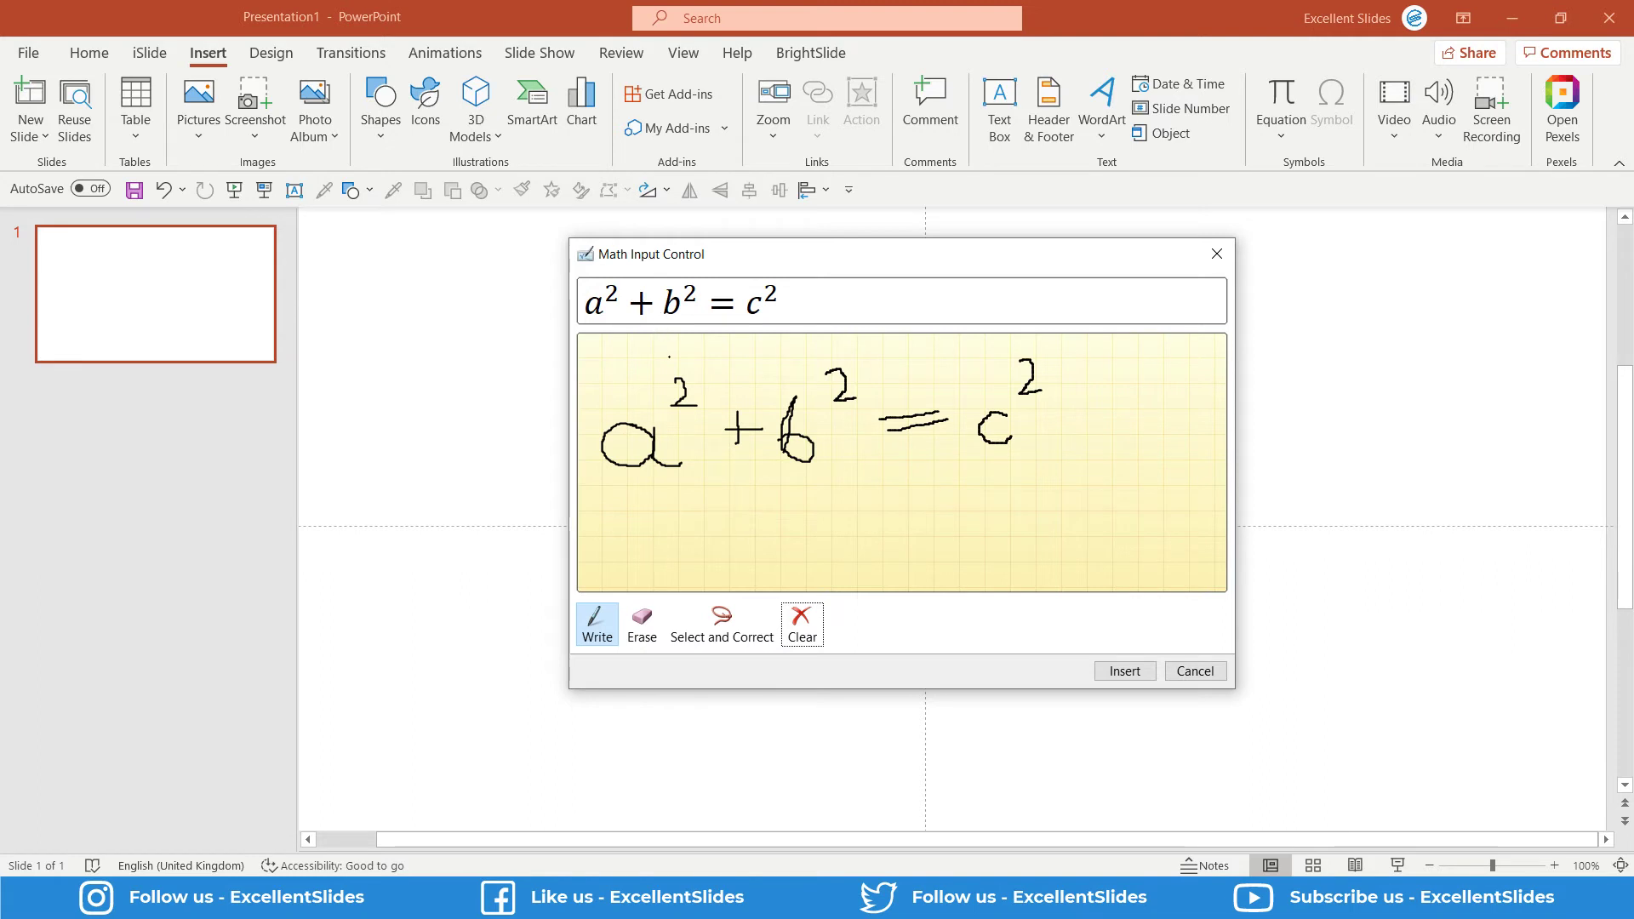
left_click(1124, 672)
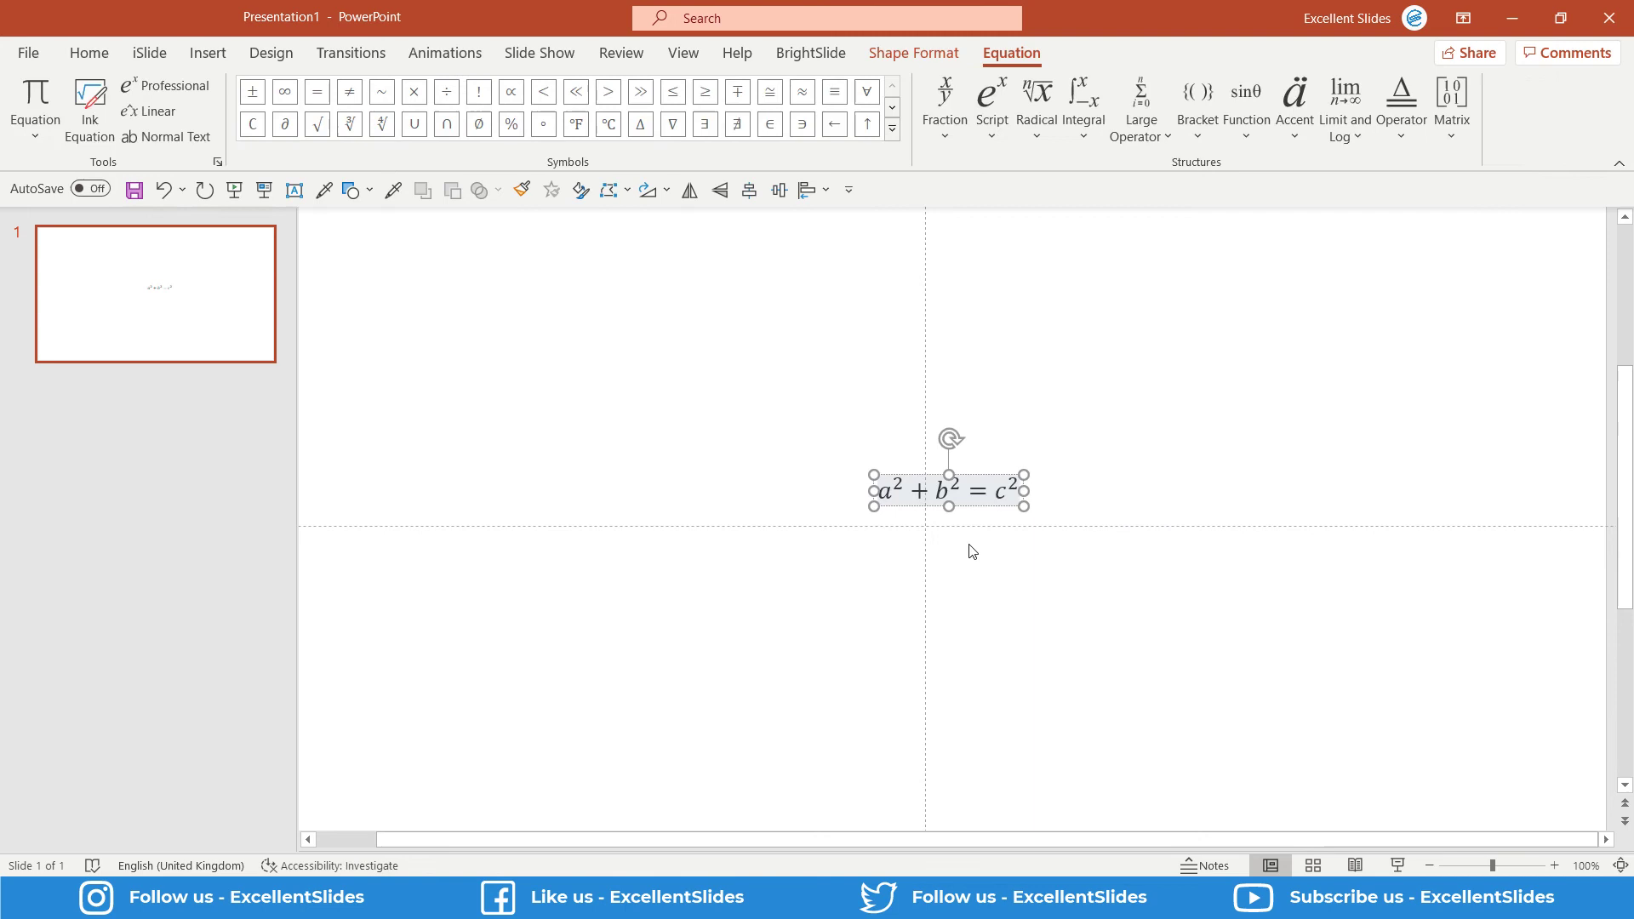
Select the whole a²+b²=c² equation object and delete it.
scroll(968, 549, "up", 5, "ctrl")
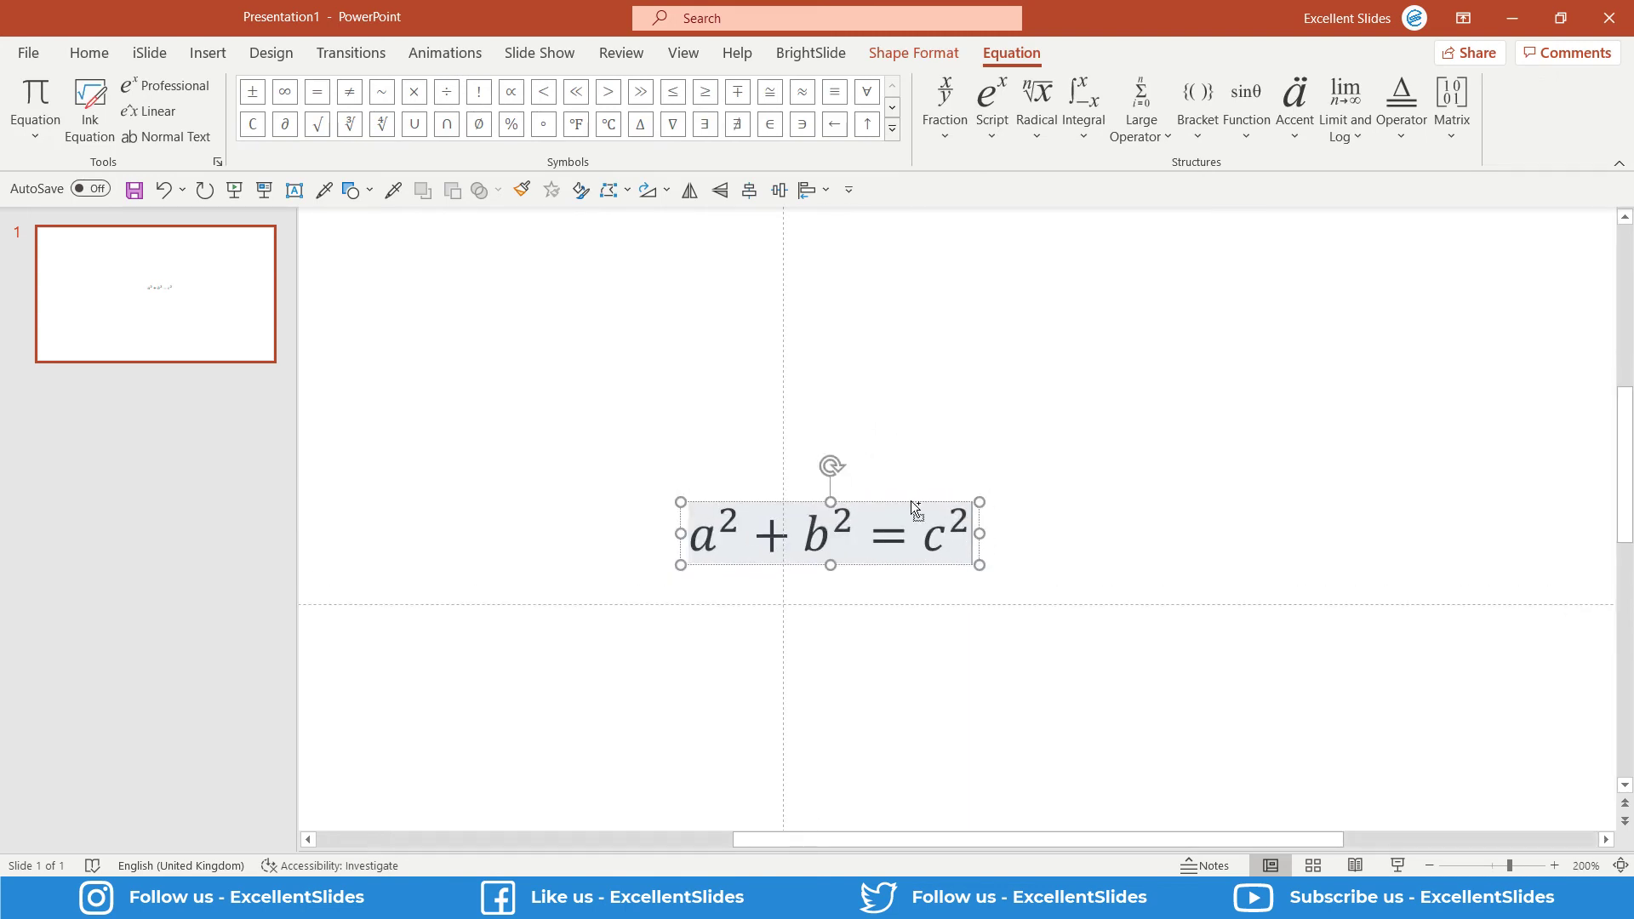
scroll(913, 502, "down", 5, "ctrl")
left_click(1003, 494)
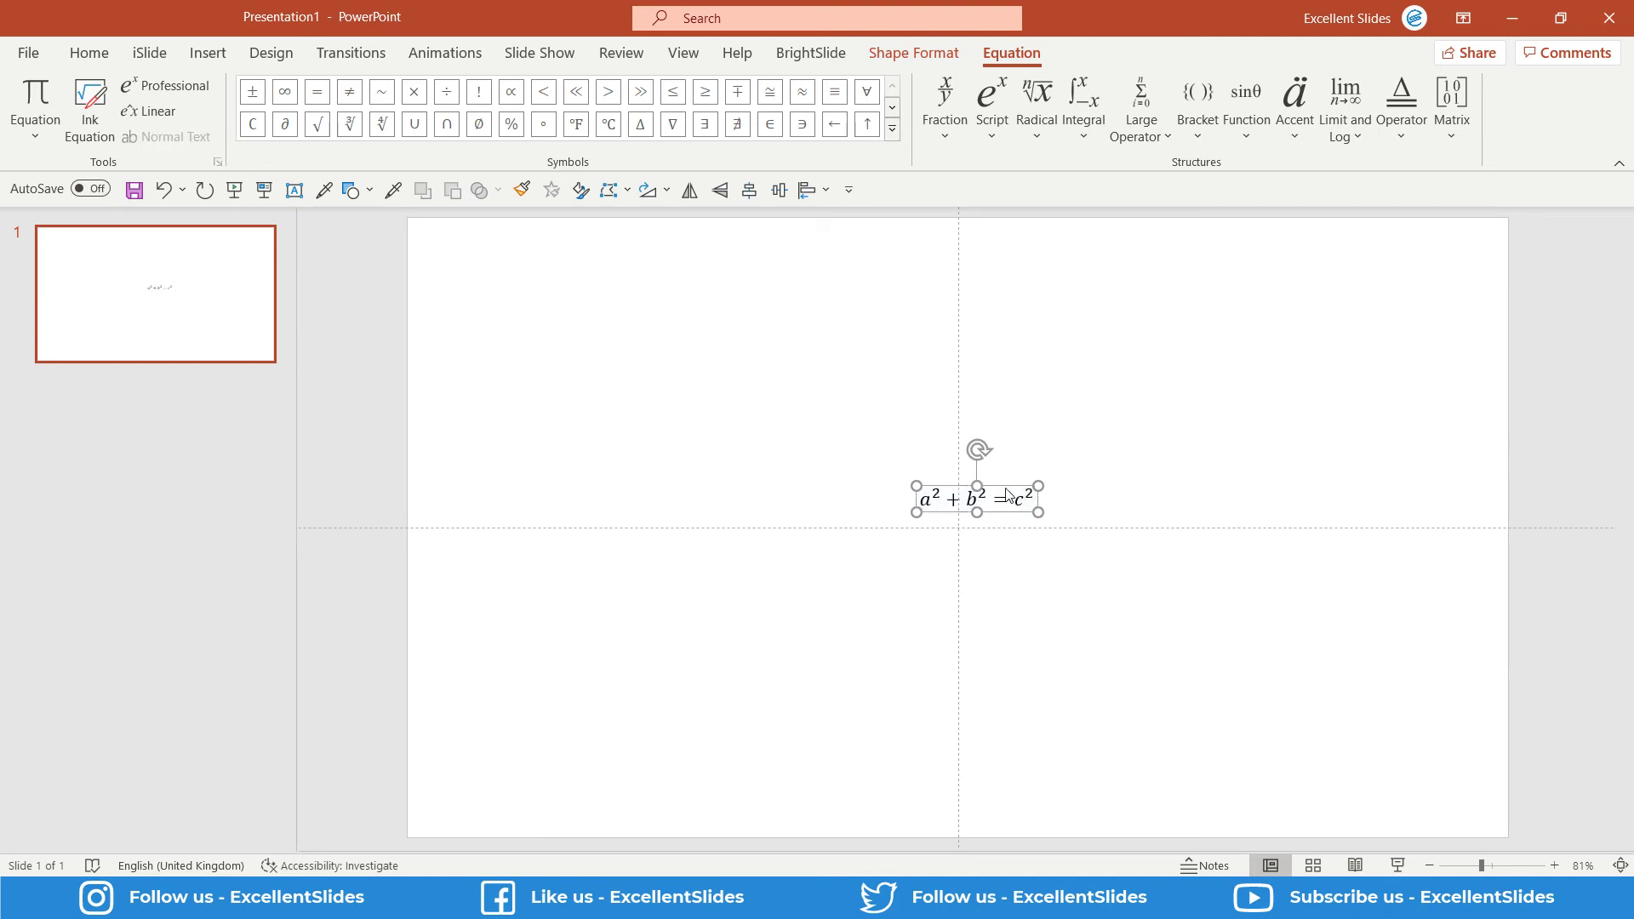
key("Delete")
left_click(209, 53)
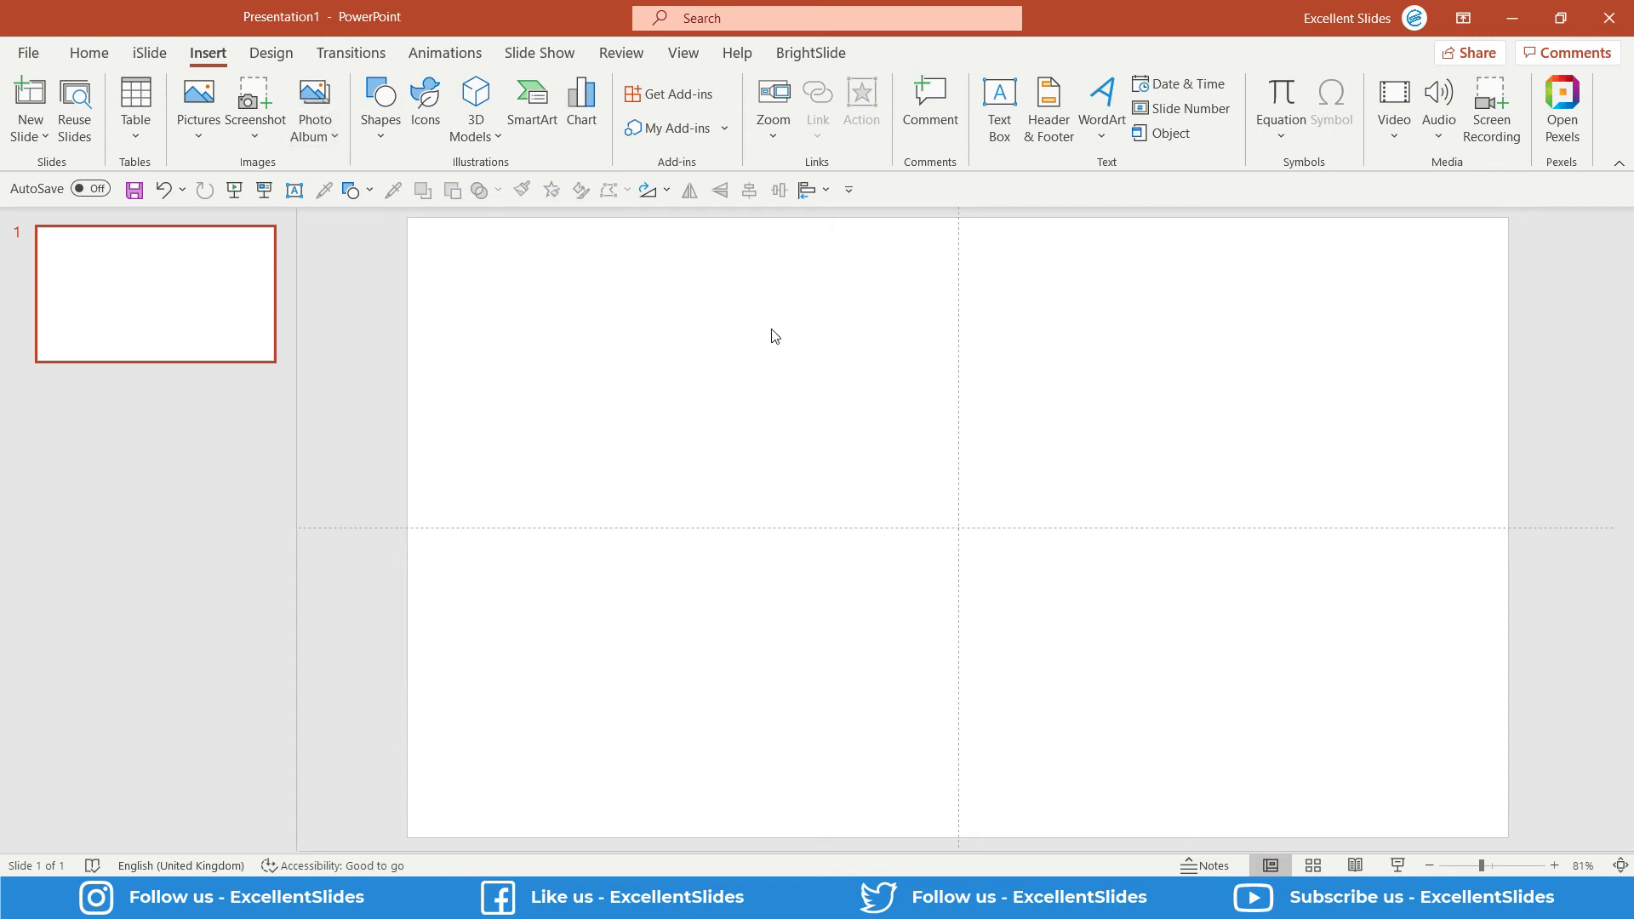
Place an empty text box above the slide centre and bring up the Symbol picker.
left_click(1001, 128)
left_click(827, 393)
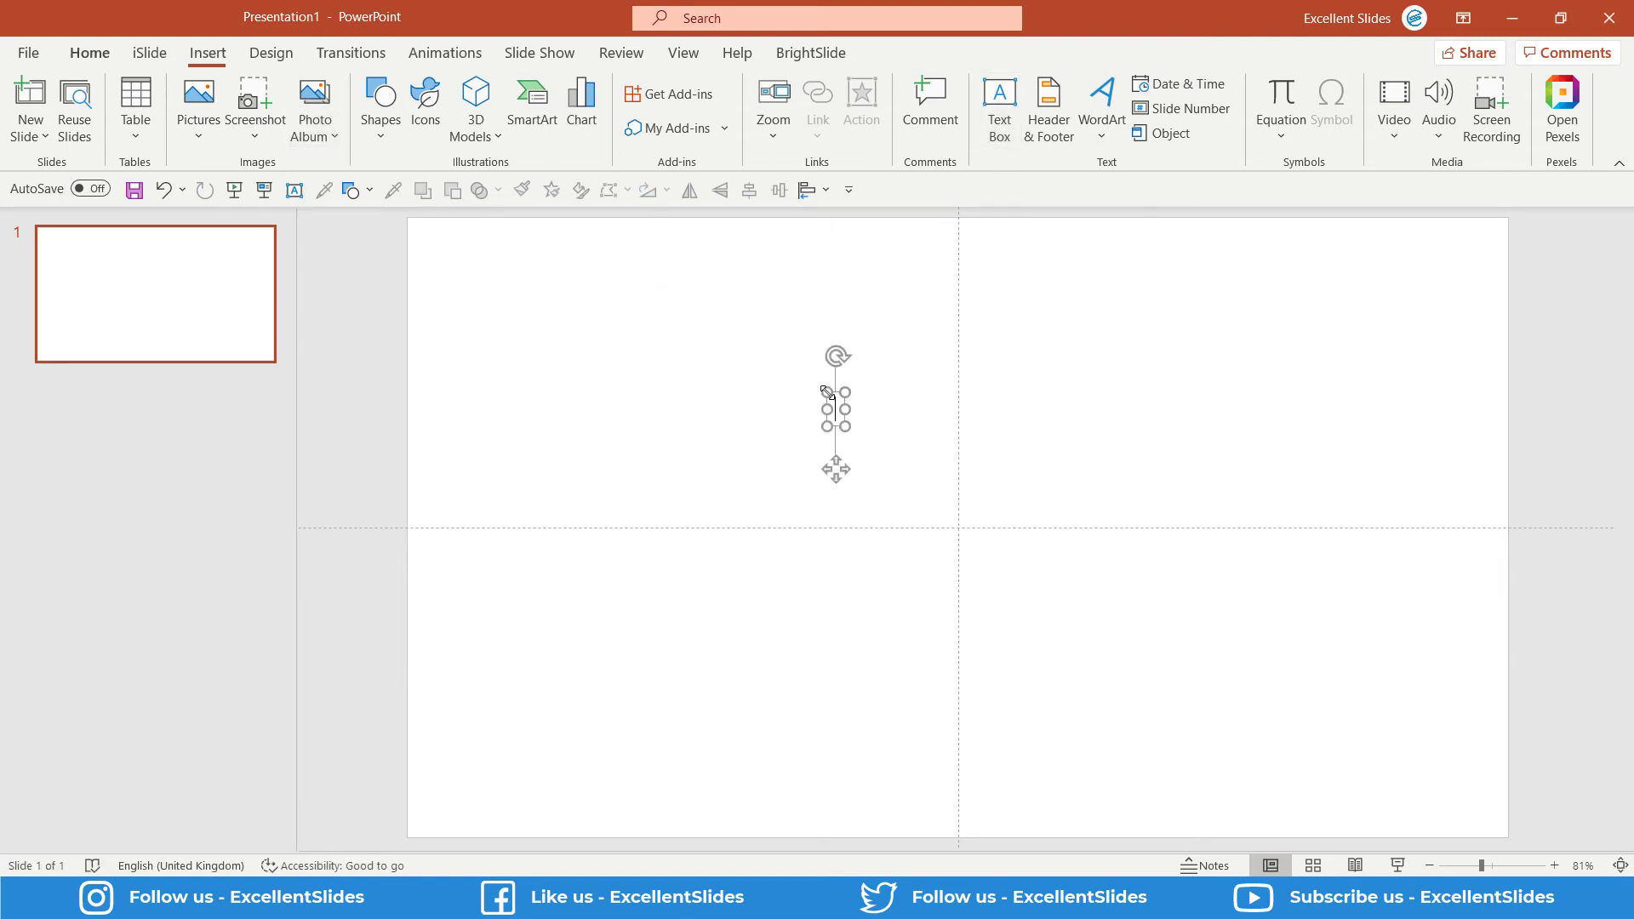
left_click(218, 54)
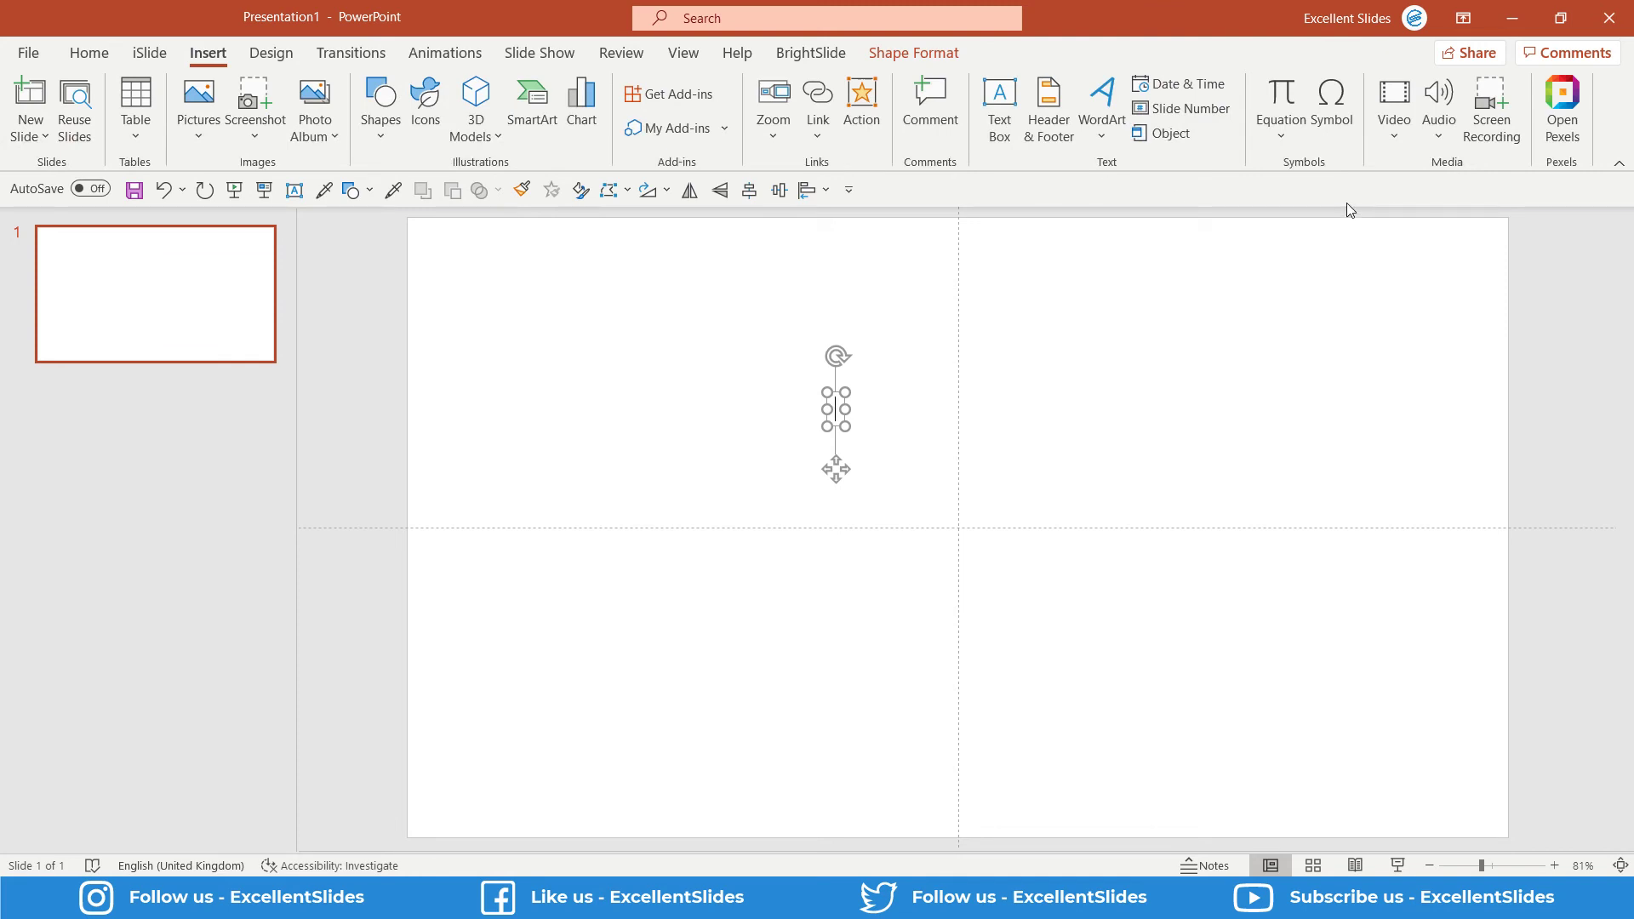
left_click(1333, 119)
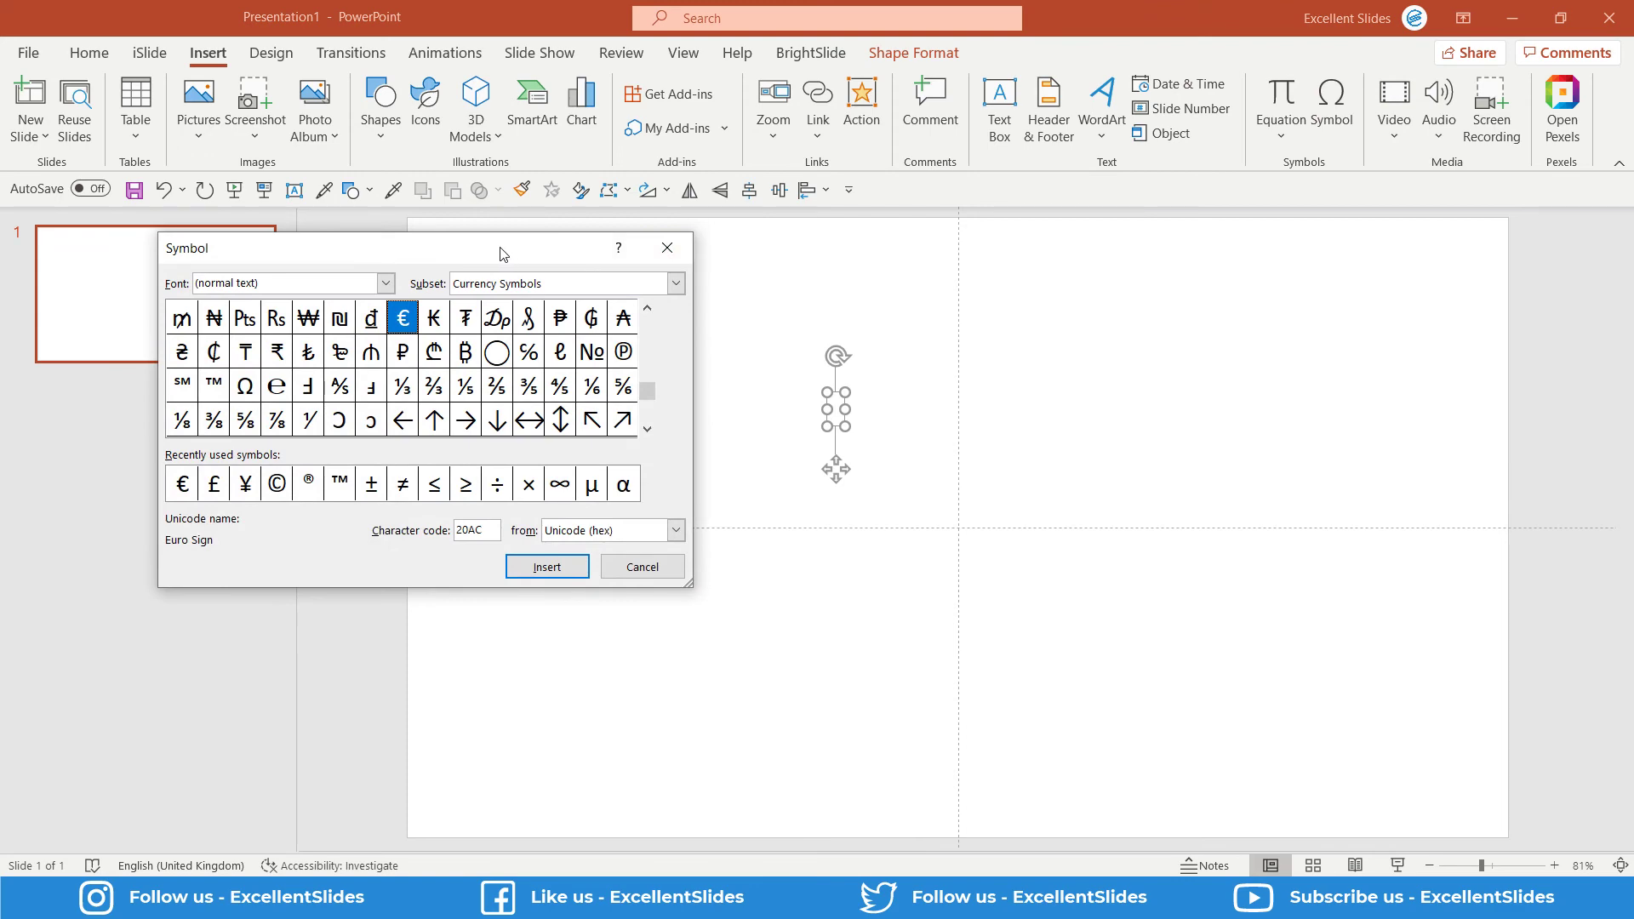
Insert the euro € and copyright © symbols into the text box.
left_click_drag(511, 250, 1312, 274)
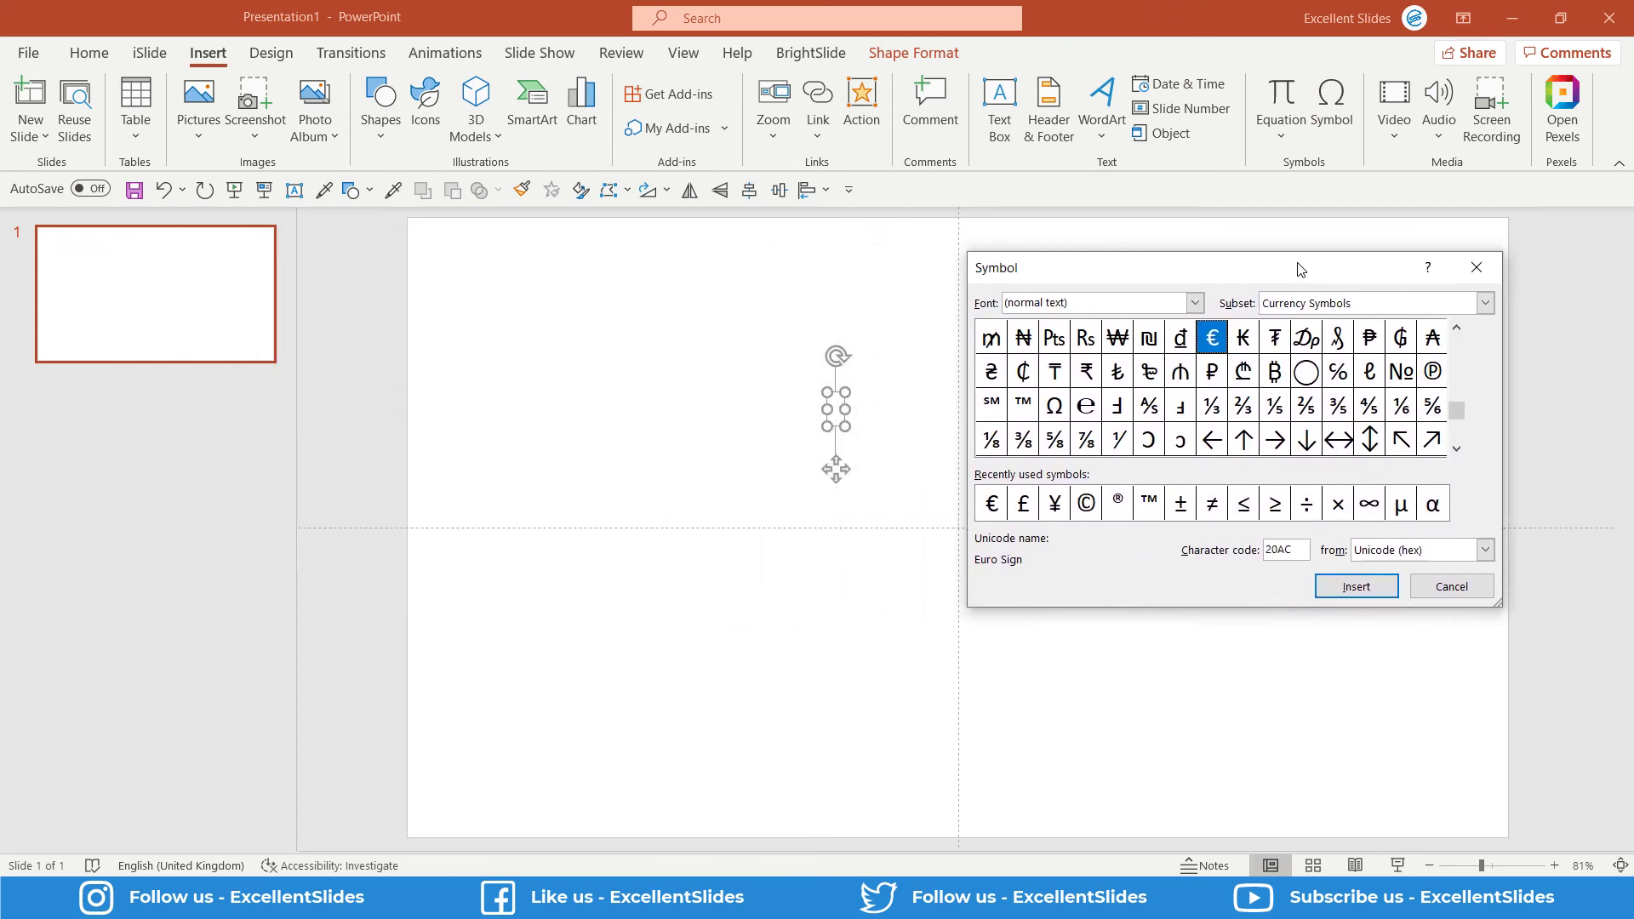
mouse_move(1457, 410)
left_mouse_down()
mouse_move(1464, 356)
mouse_move(1444, 483)
left_mouse_up()
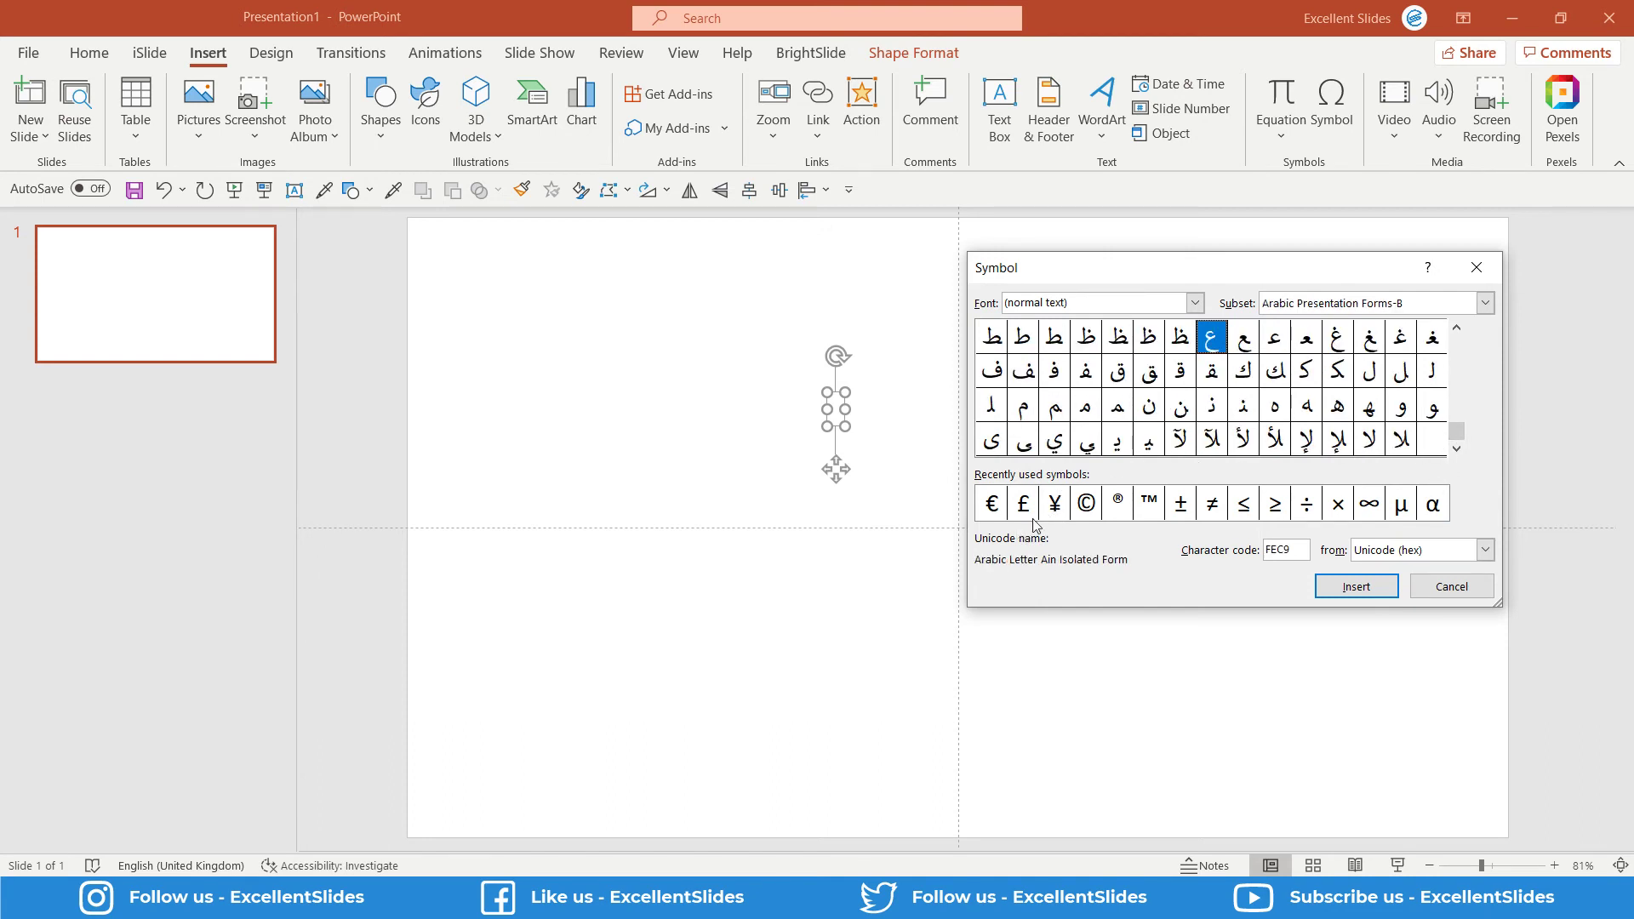
left_click(1000, 512)
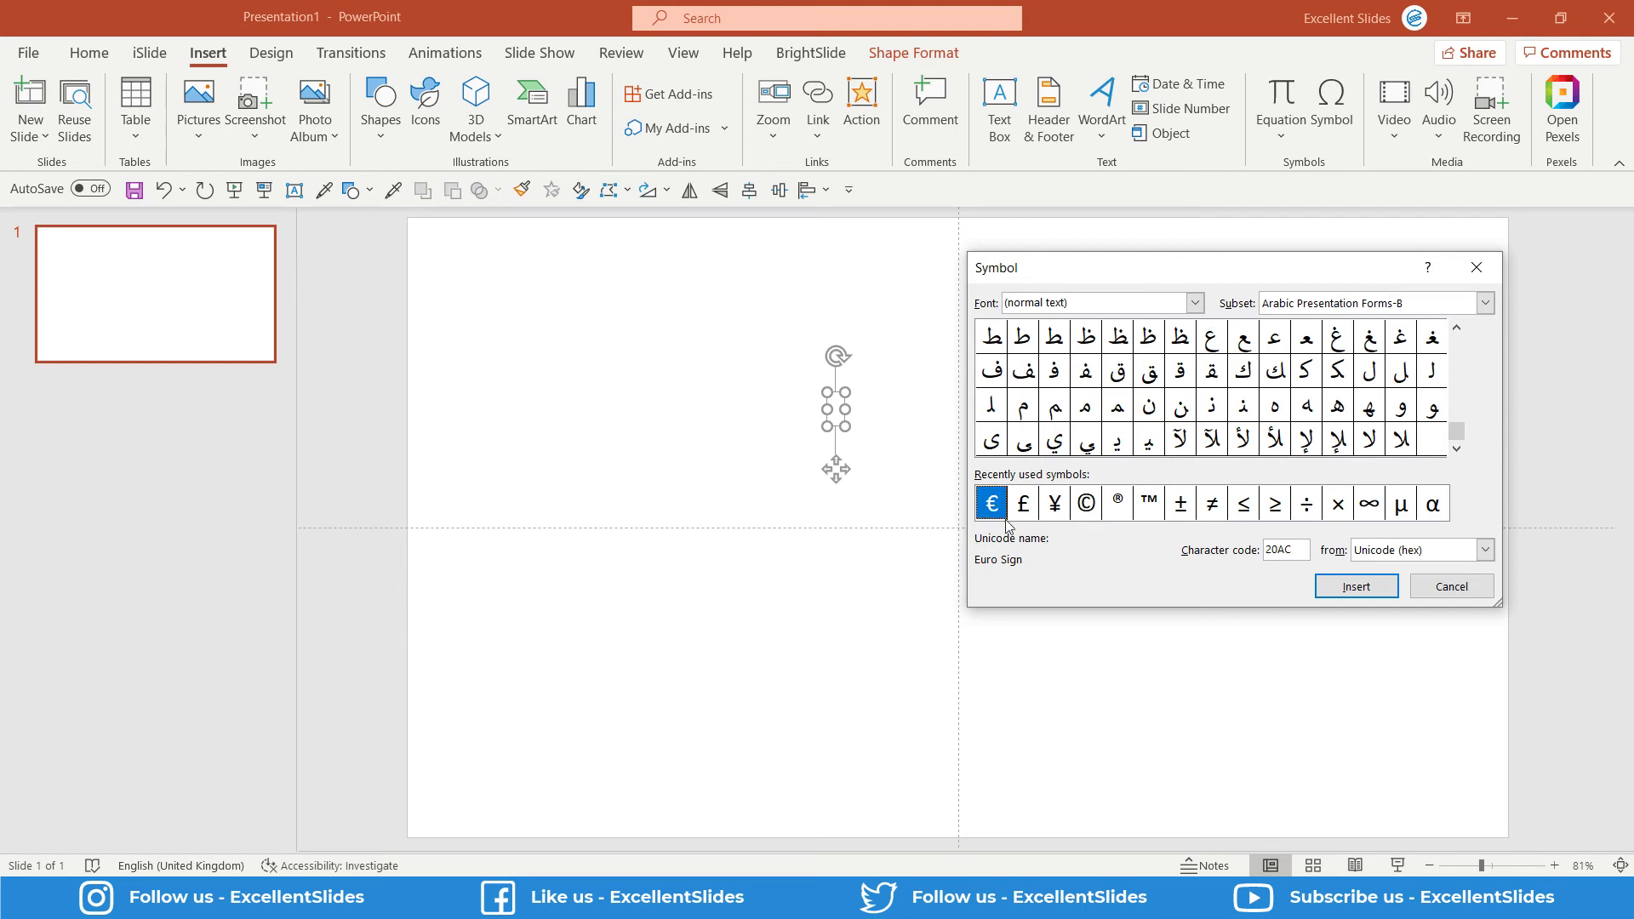
left_click(1353, 587)
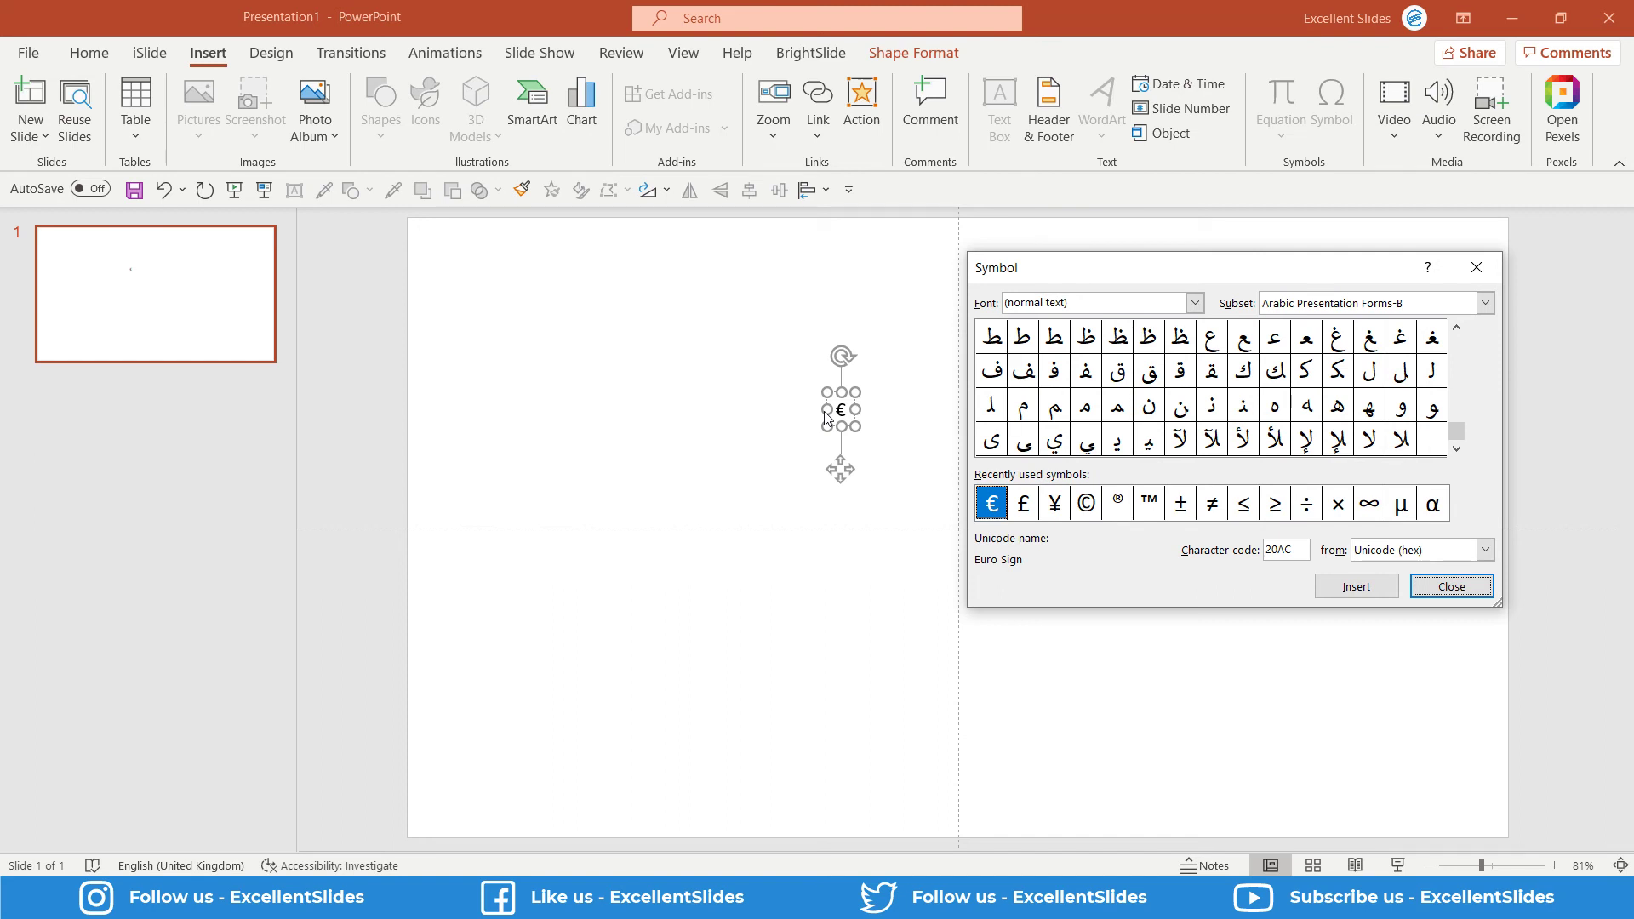
left_click(1093, 502)
left_click(1370, 587)
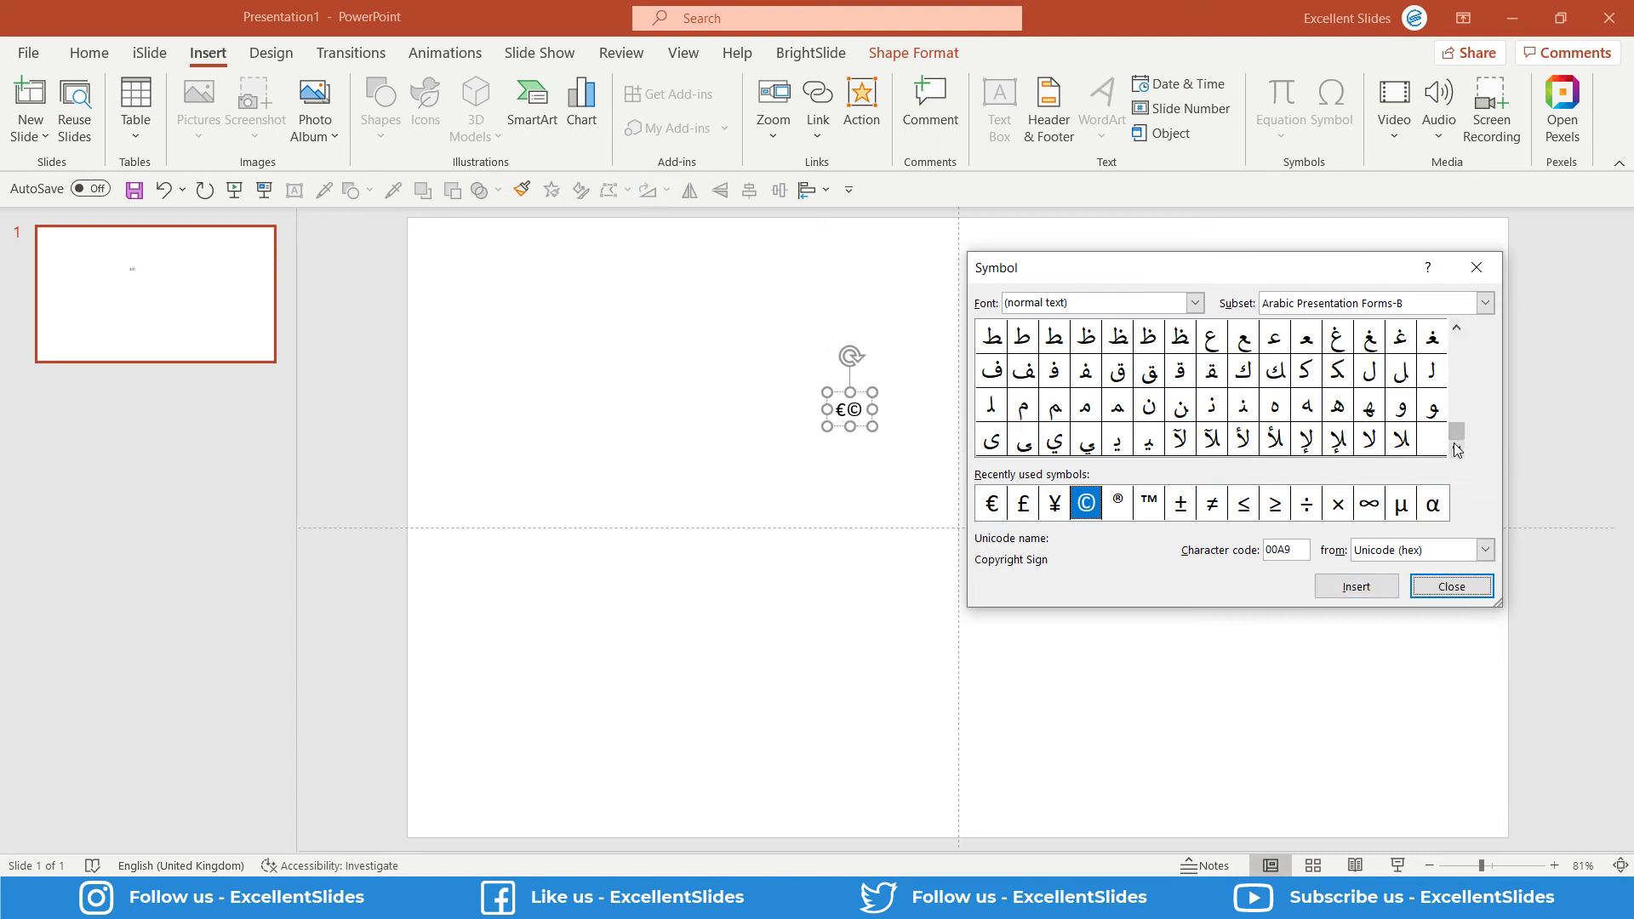
Add the bilabial click ʘ from IPA Extensions and close the Symbol picker.
left_click_drag(1458, 438, 1464, 367)
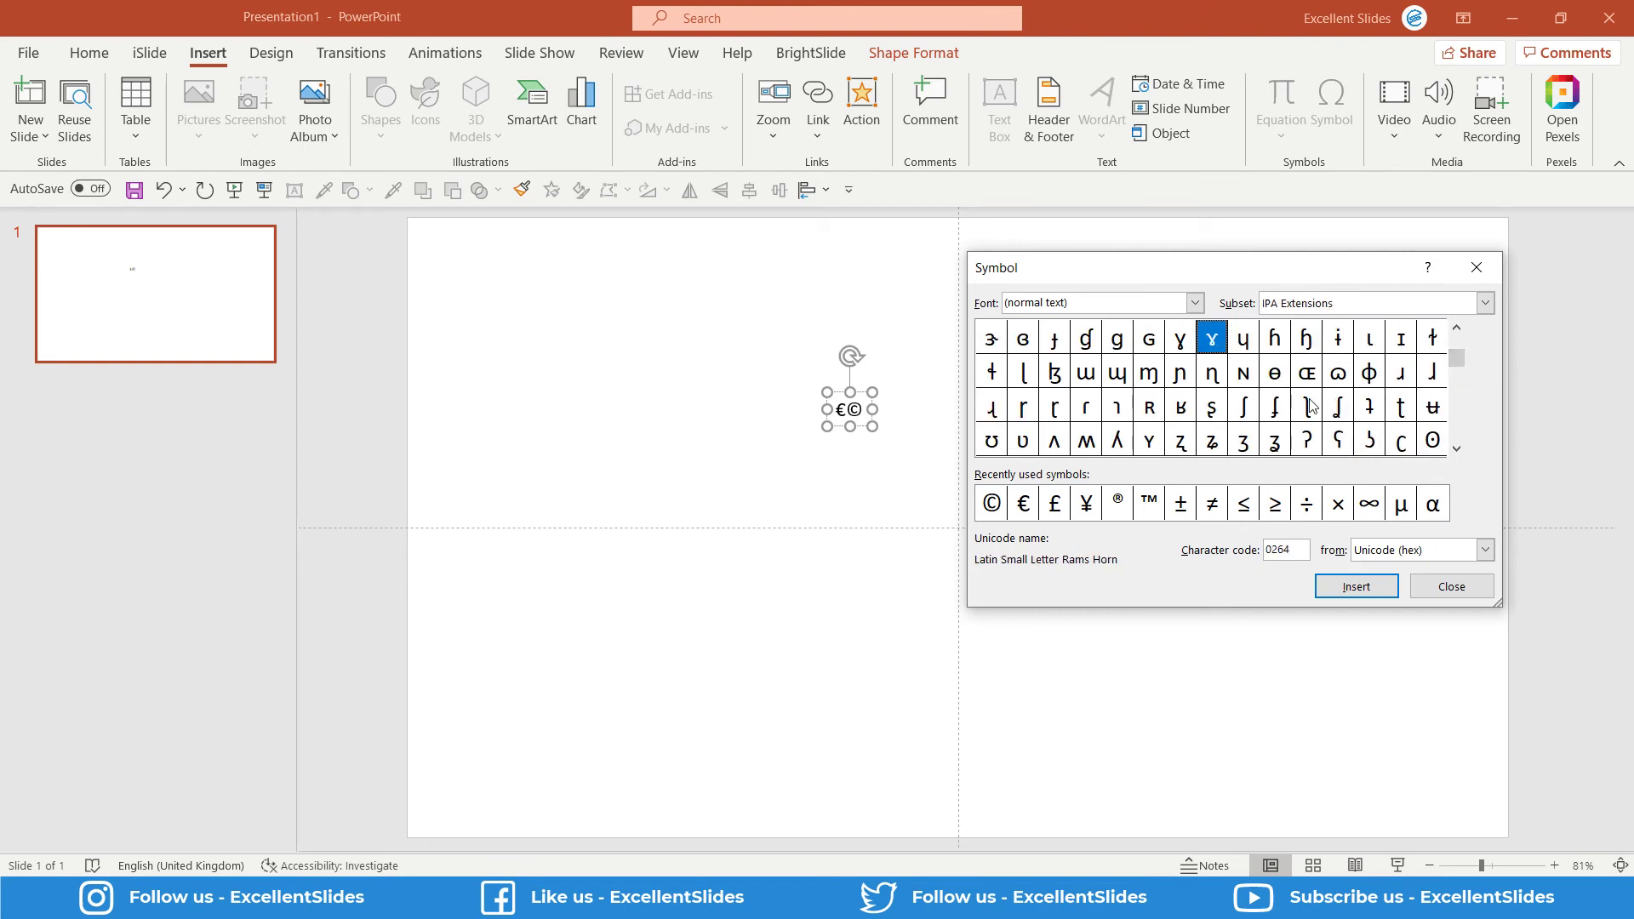
left_click(1432, 441)
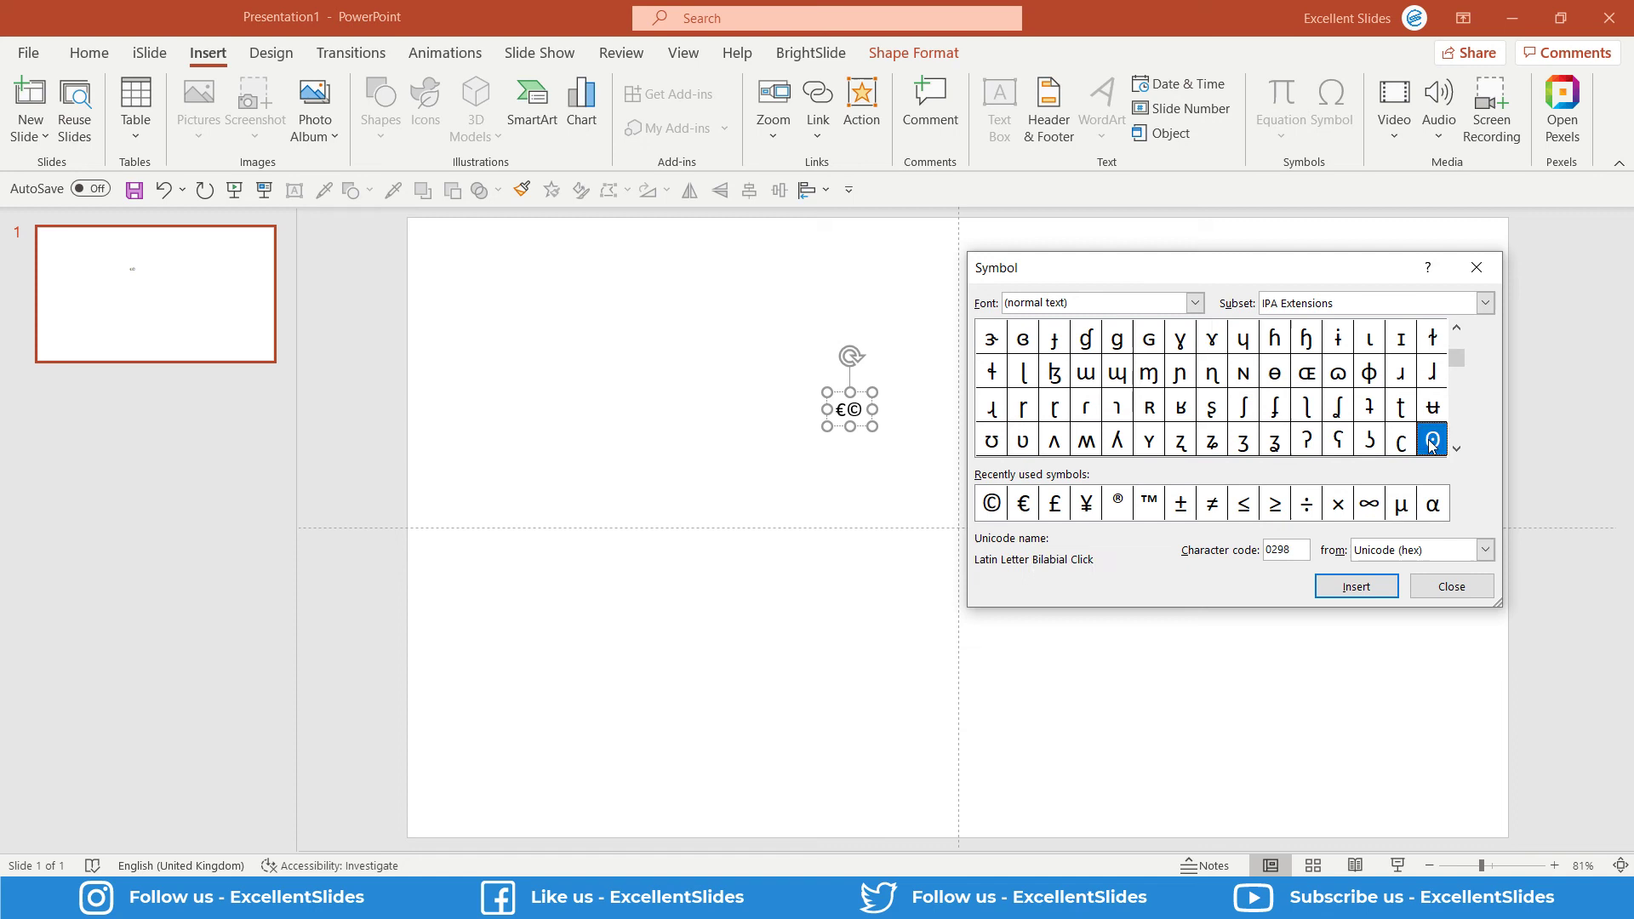
left_click(1356, 588)
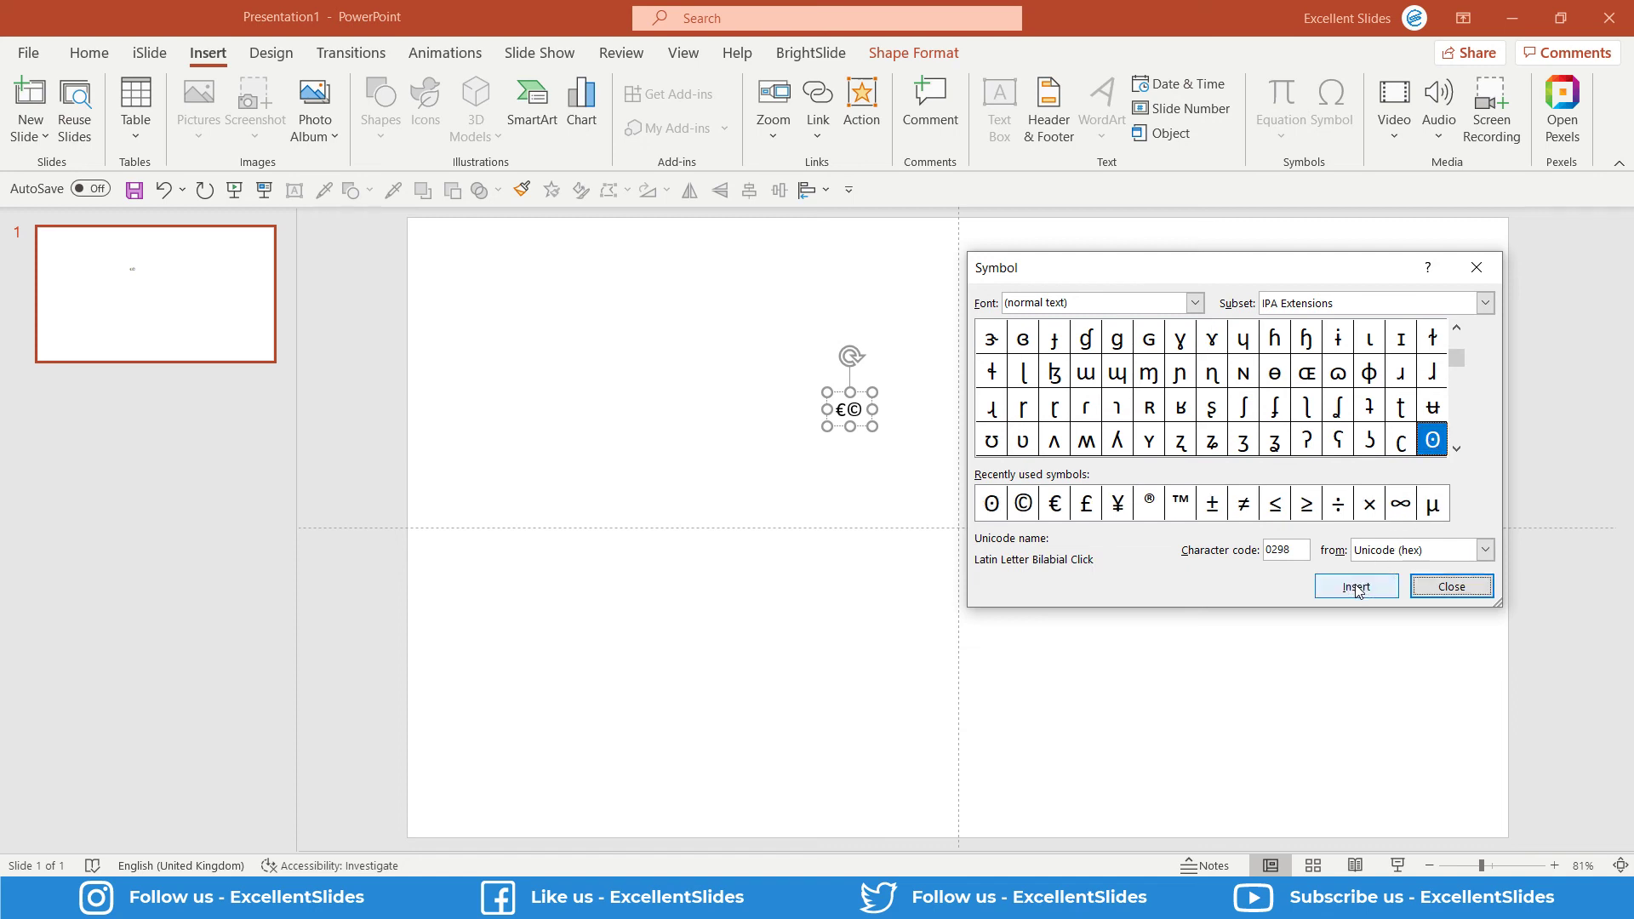
left_click(1476, 268)
scroll(880, 436, "up", 4, "ctrl")
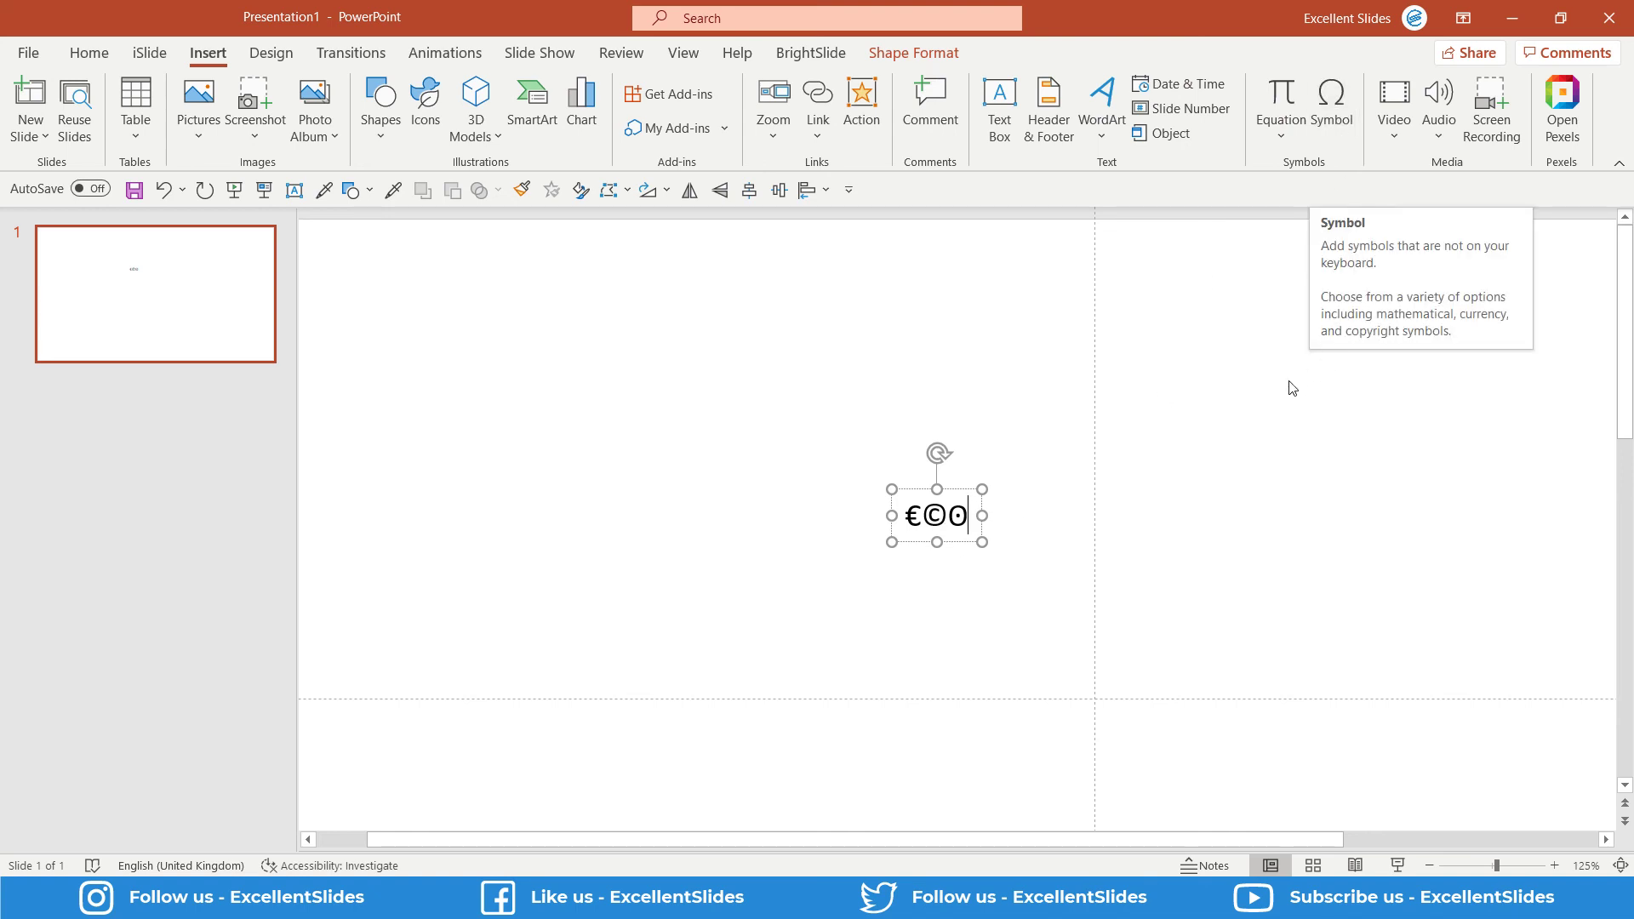
Enlarge the €©ʘ text two sizes and set its font to Poppins.
left_click(955, 526)
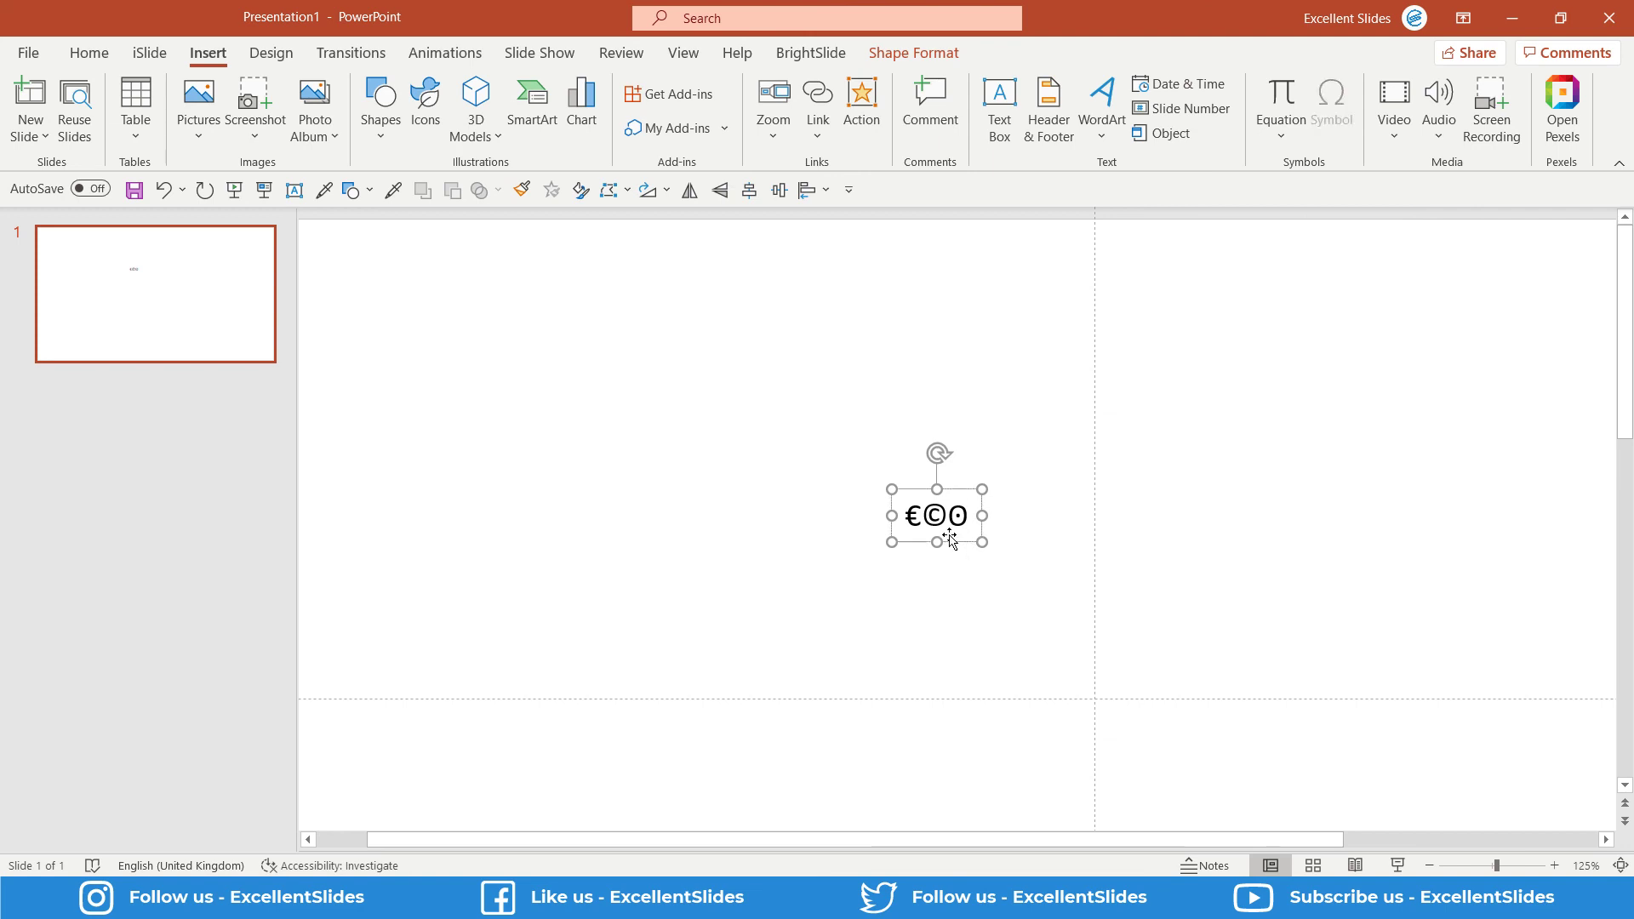
key("ctrl+a")
key("ctrl+bracketright")
key("ctrl+bracketright")
key("ctrl+bracketright")
key("ctrl+bracketright")
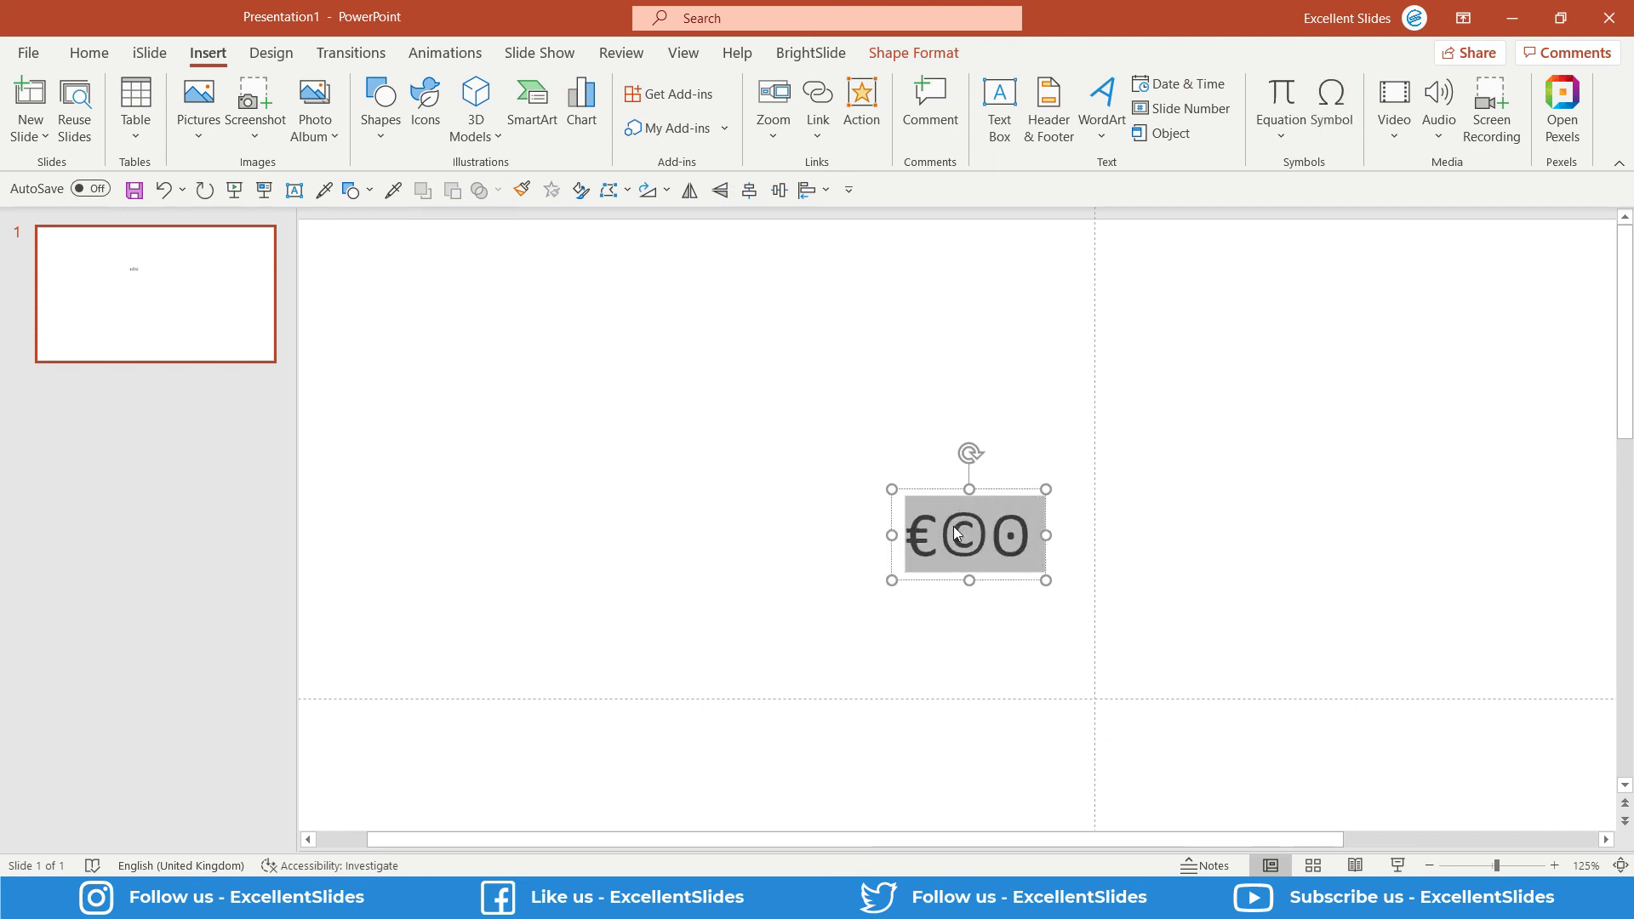
key("ctrl+bracketright")
key("ctrl+bracketright")
left_click(89, 53)
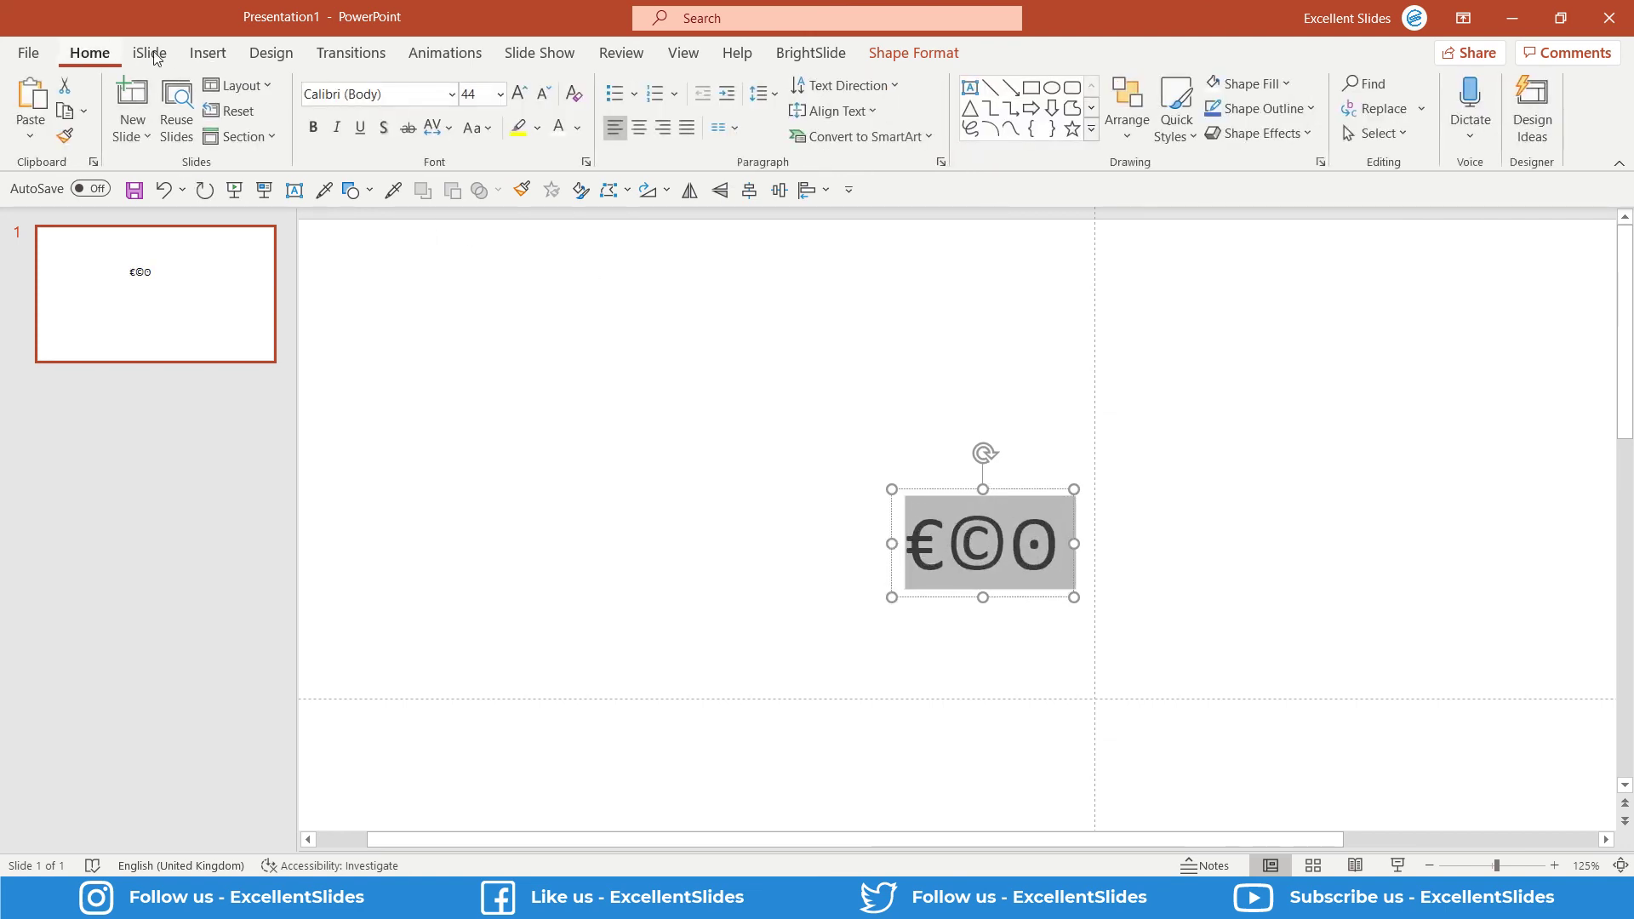
left_click(398, 96)
type("Poppins")
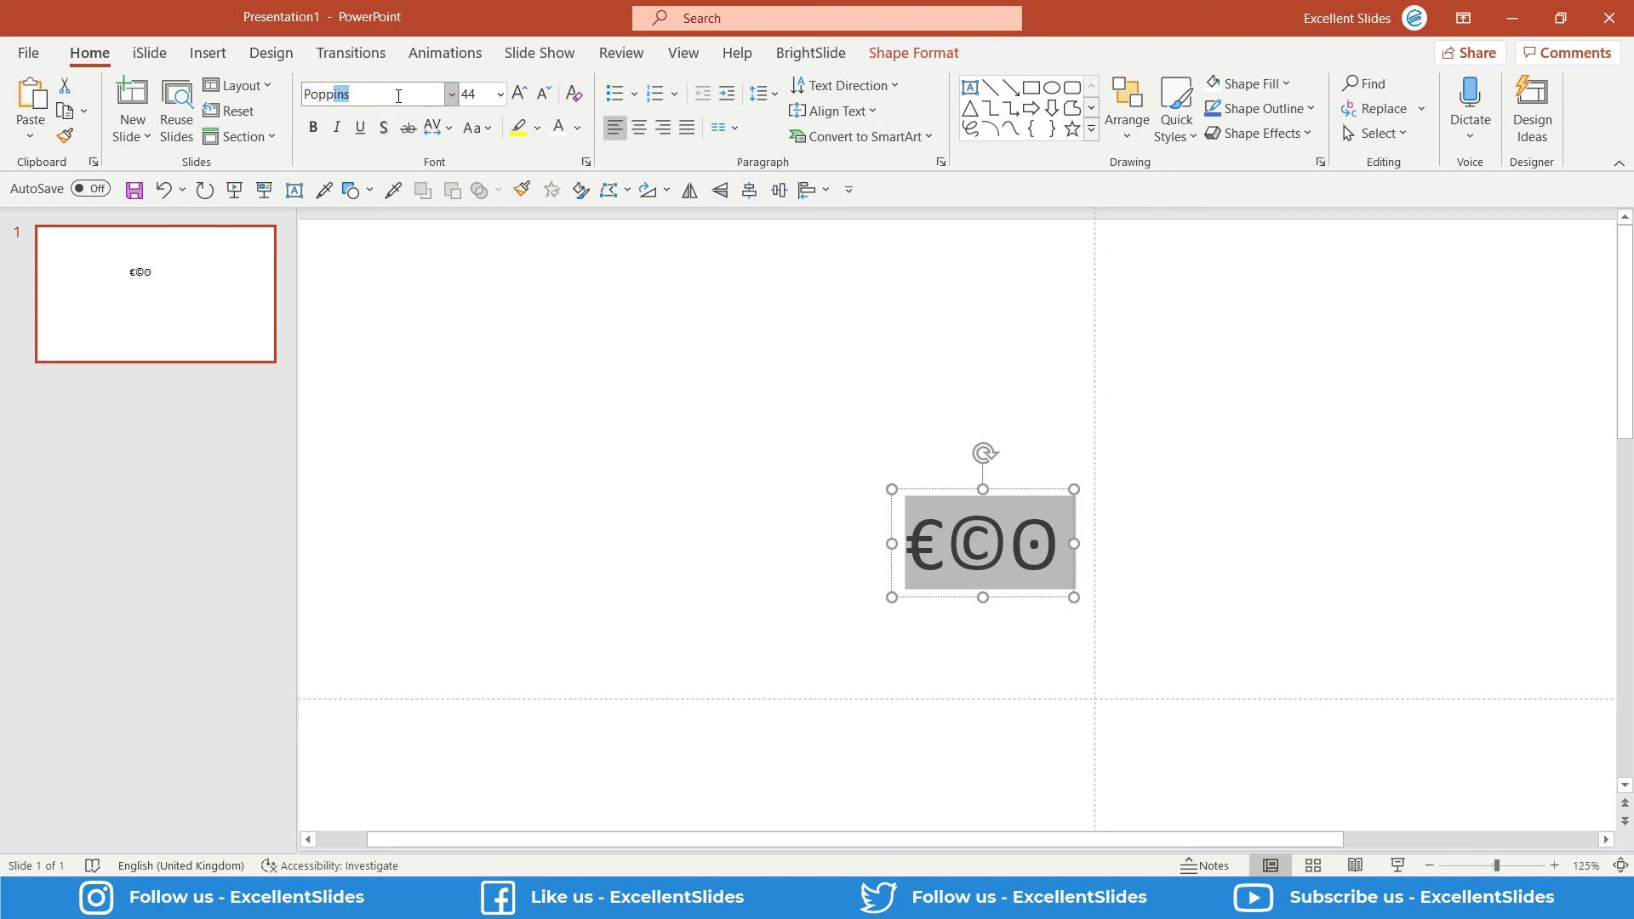
key("Return")
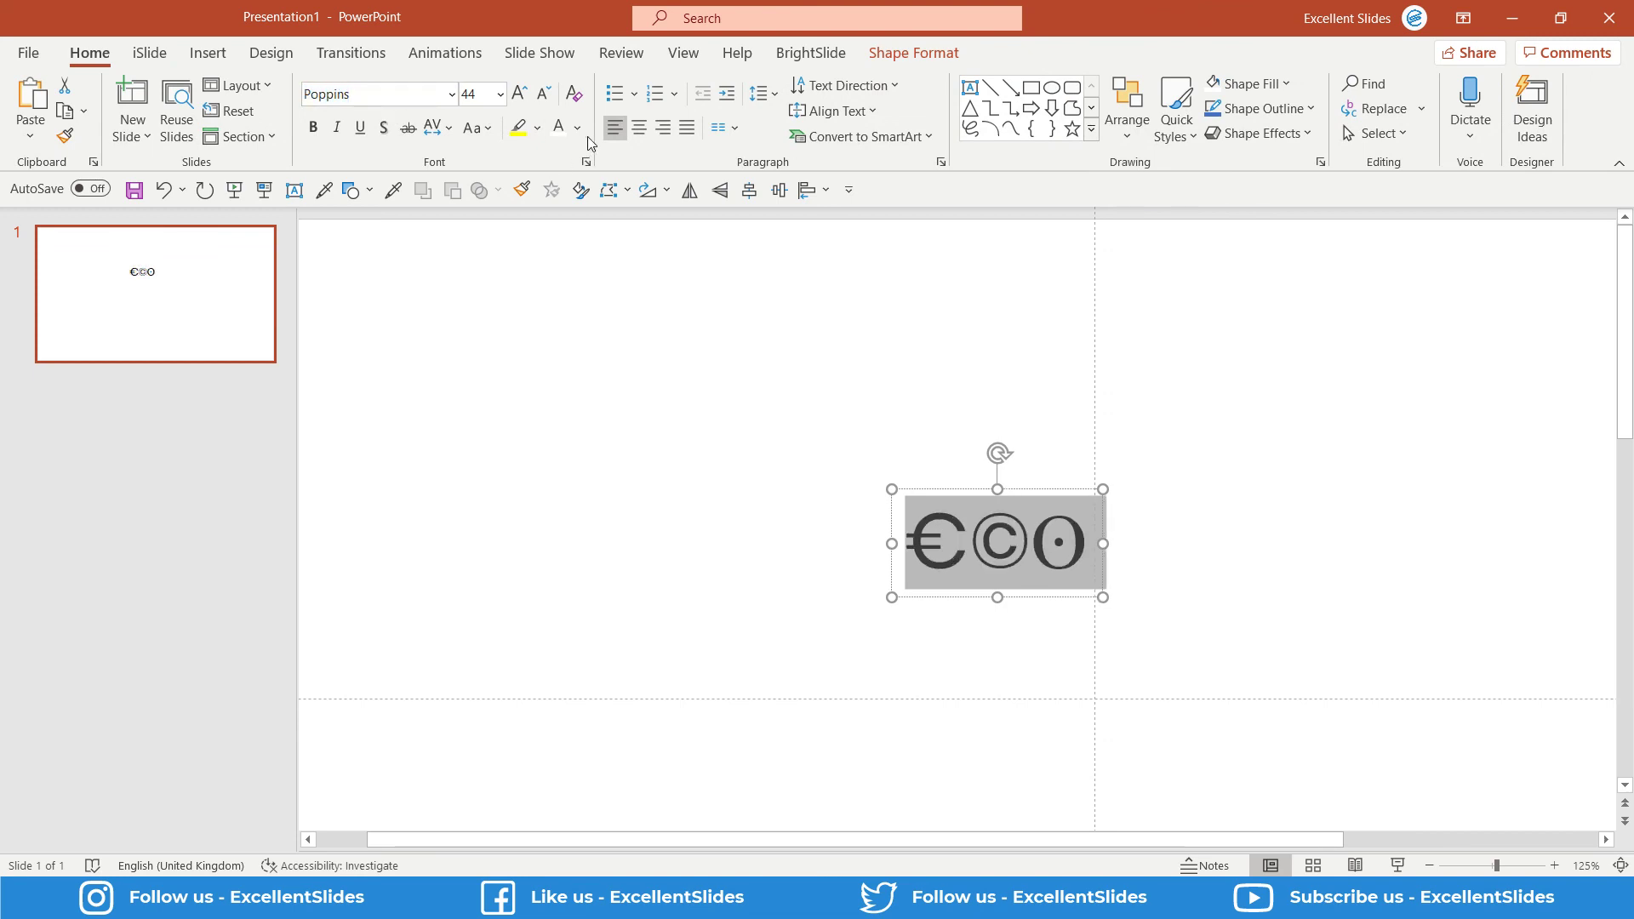
Colour the symbols light orange, then delete the text box.
left_click(578, 128)
left_click(642, 208)
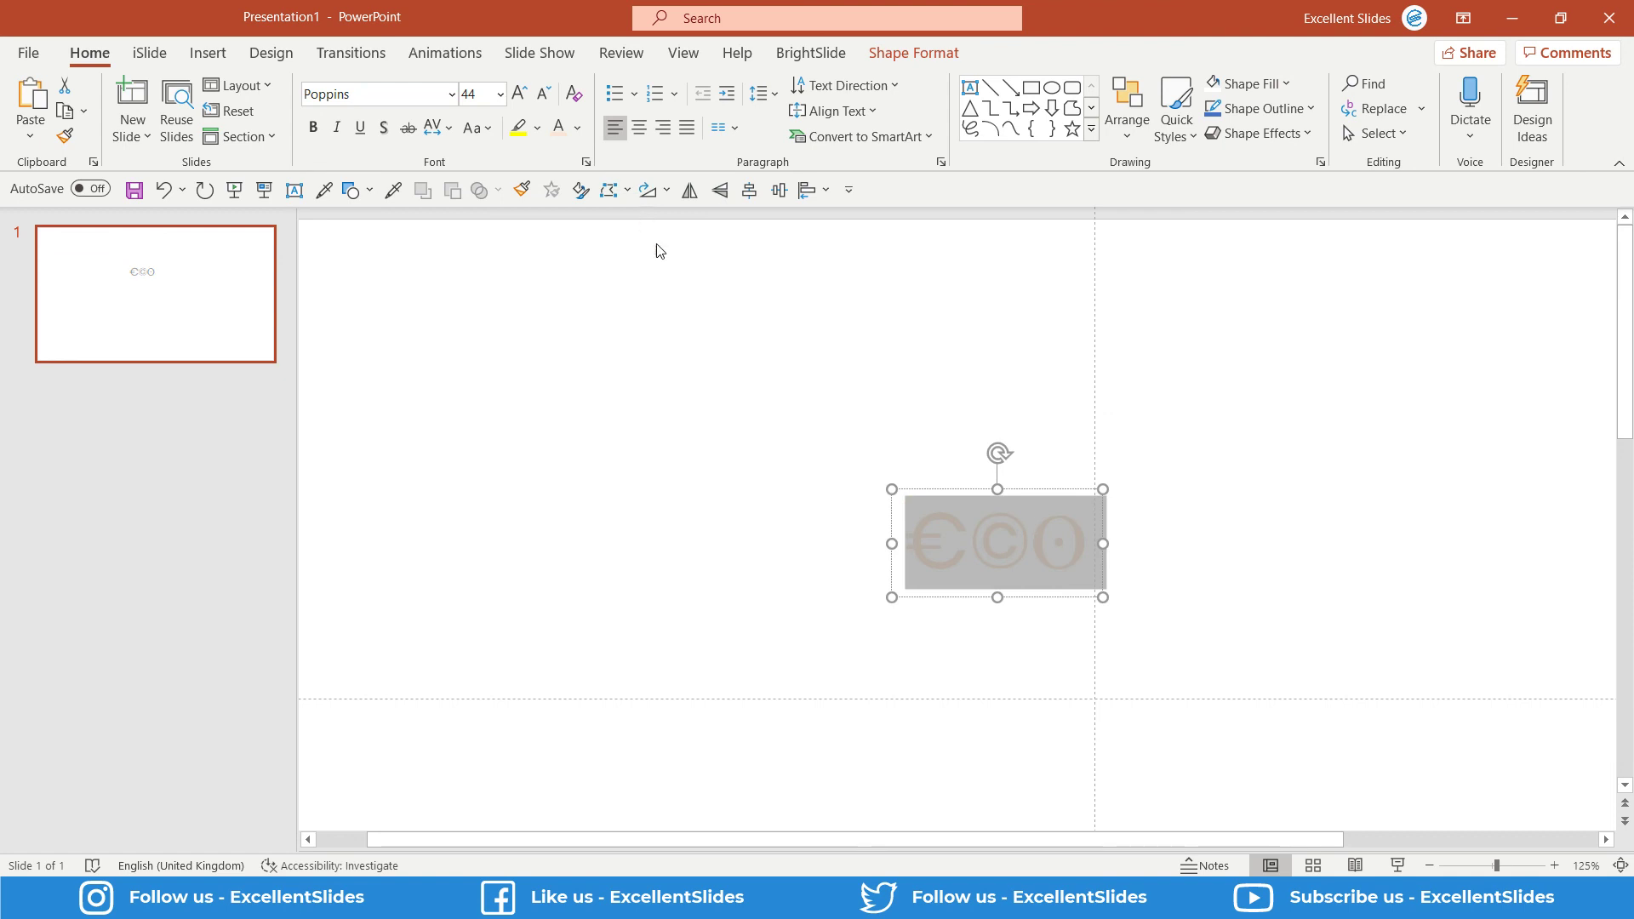
left_click(1019, 611)
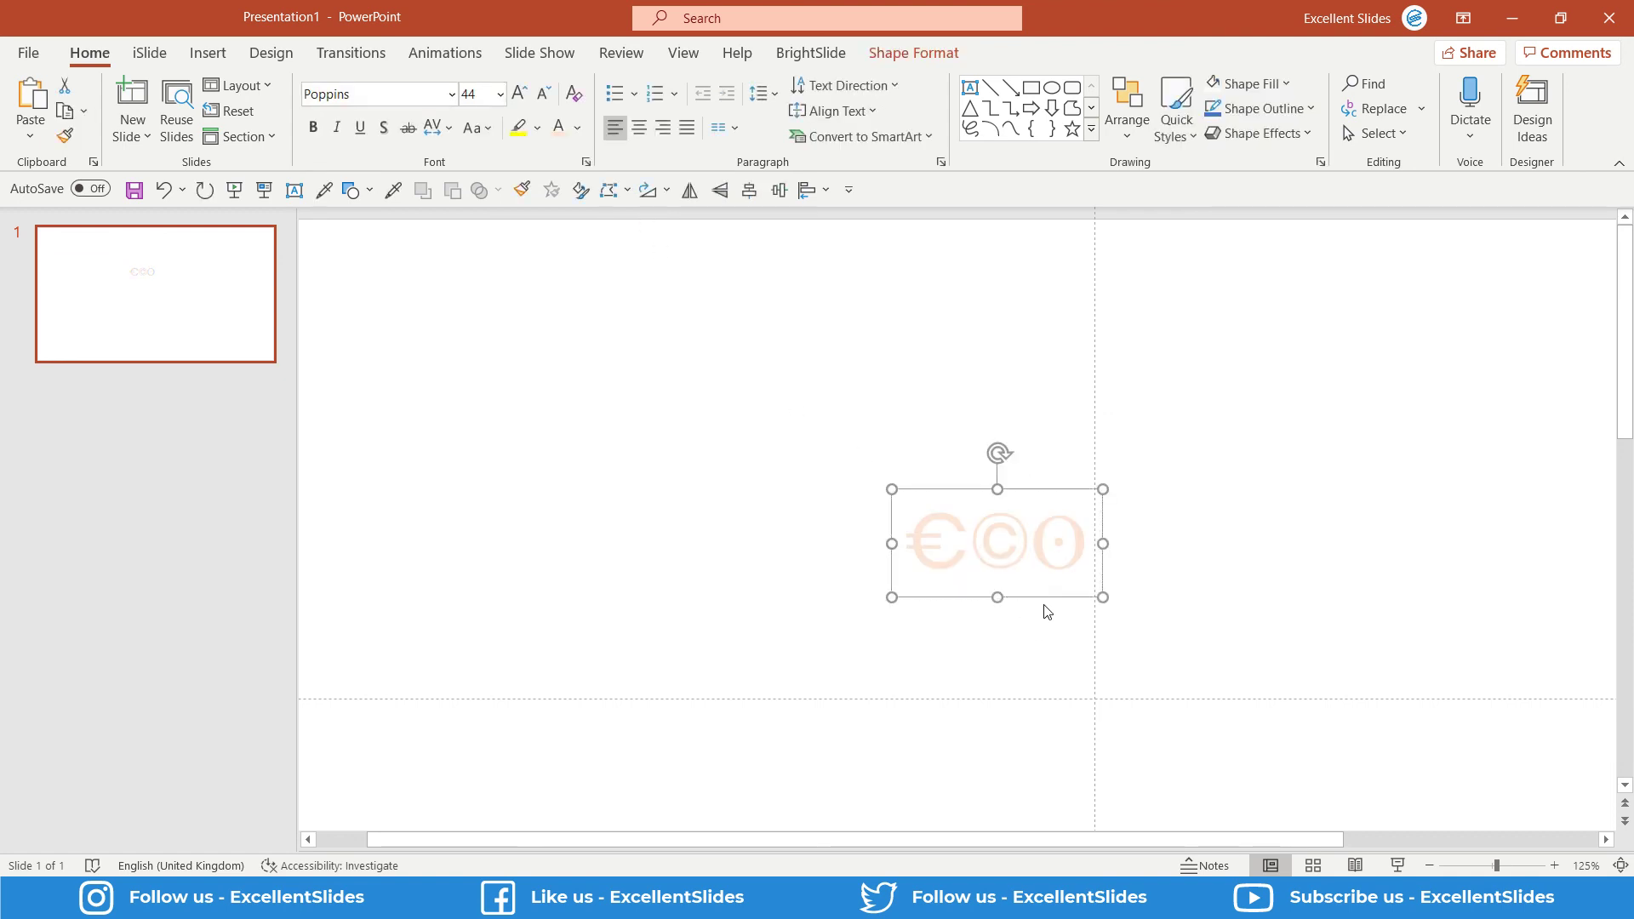
key("Delete")
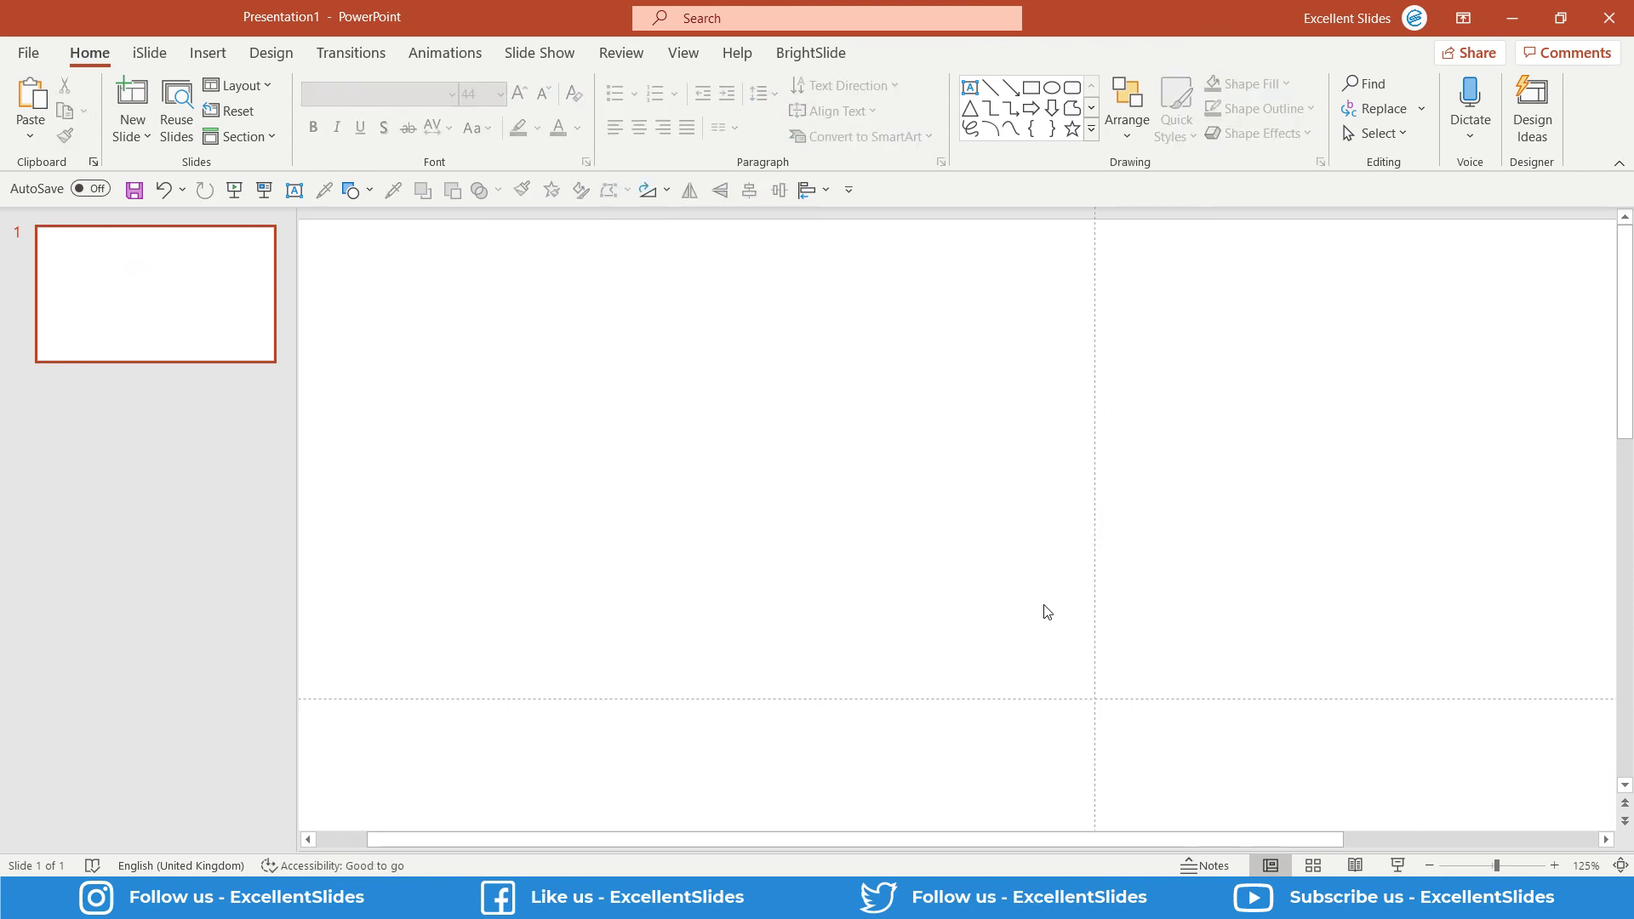